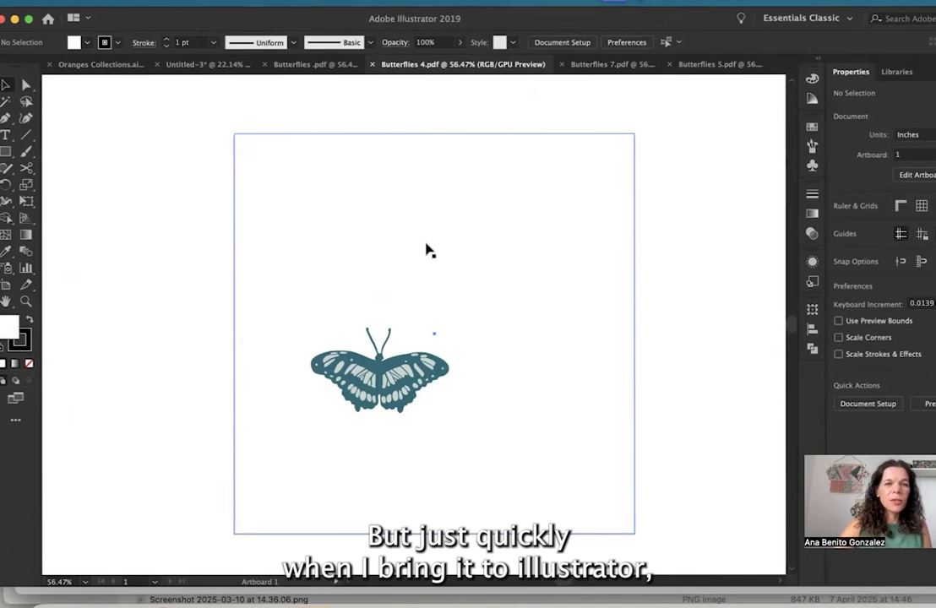
# Delete the clip group box around the artboard, then cut the lassoed butterfly and paste it on the blank canvas beside the artboard.
pyautogui.click(524, 166)
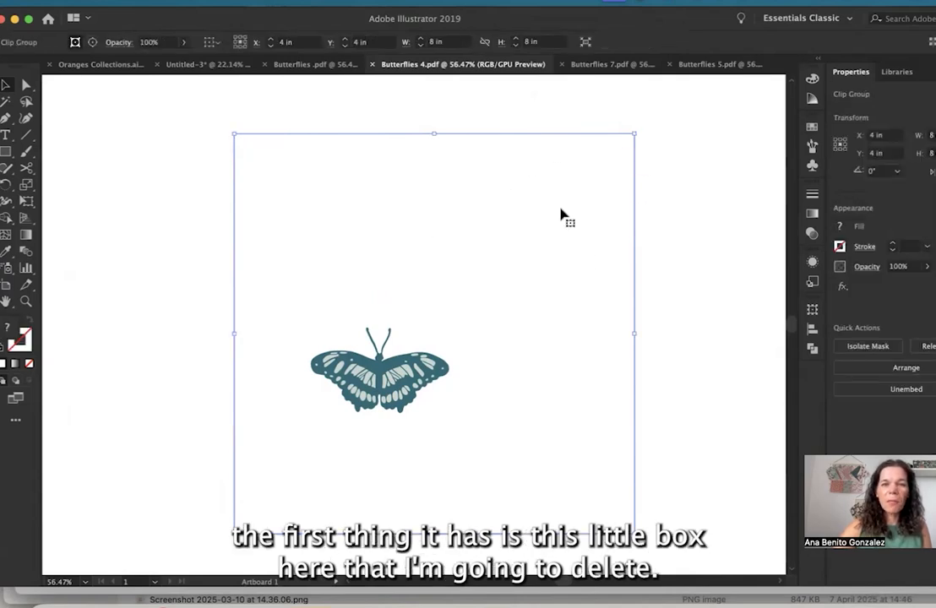
pyautogui.press('Delete')
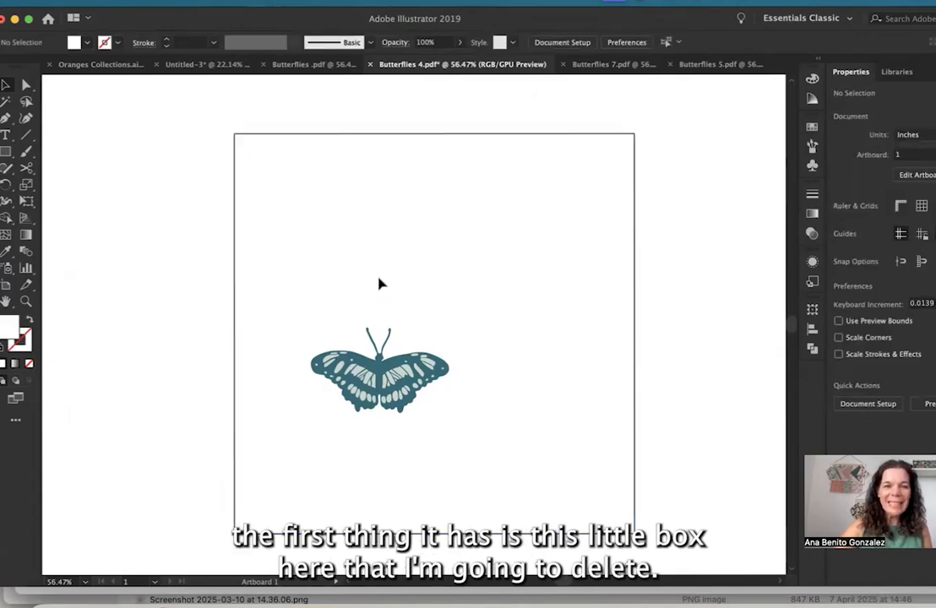
pyautogui.click(26, 101)
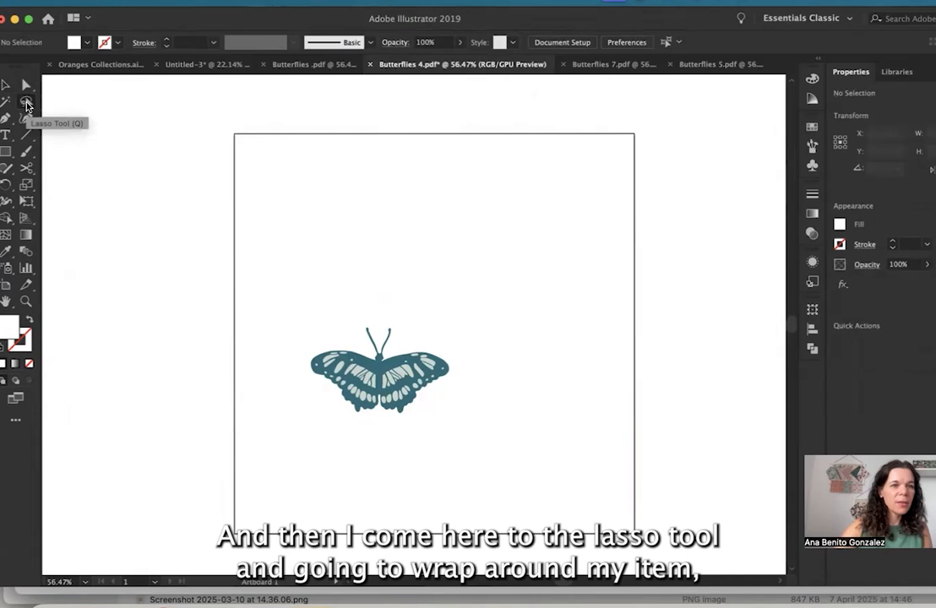
pyautogui.moveTo(391, 314)
pyautogui.mouseDown()
pyautogui.moveTo(338, 310)
pyautogui.moveTo(290, 365)
pyautogui.moveTo(338, 438)
pyautogui.moveTo(458, 424)
pyautogui.moveTo(472, 364)
pyautogui.moveTo(414, 313)
pyautogui.moveTo(386, 315)
pyautogui.mouseUp()
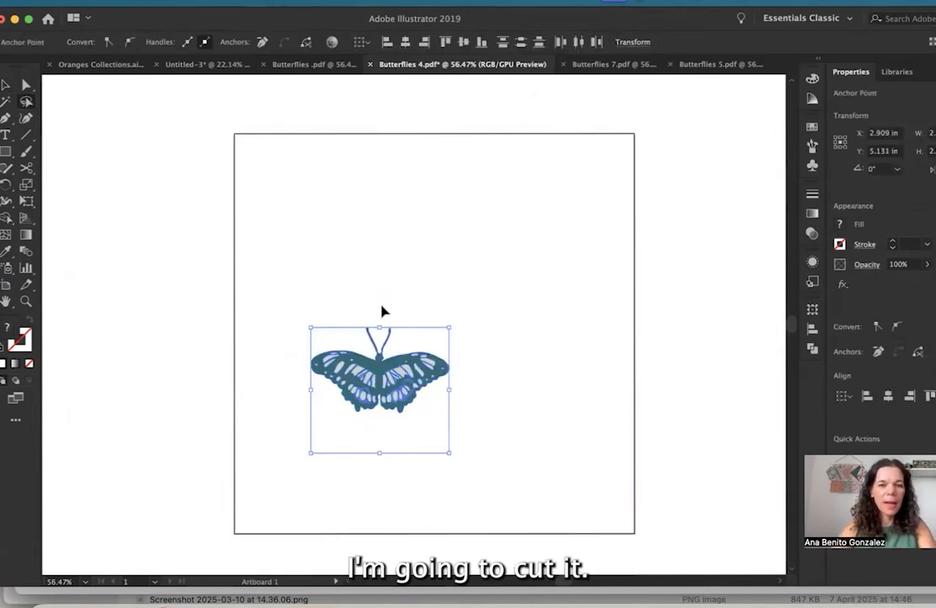
pyautogui.press('super+x')
pyautogui.hscroll(-10, 245, 348)
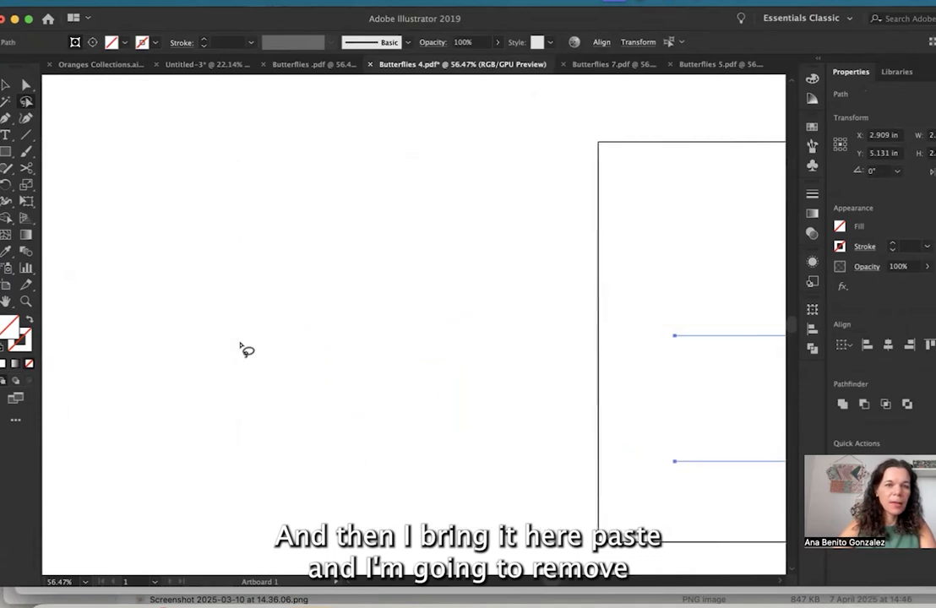
pyautogui.press('super+v')
# Remove the two stray vertical lines around the pasted butterfly and group all of the butterfly's parts.
pyautogui.press('v')
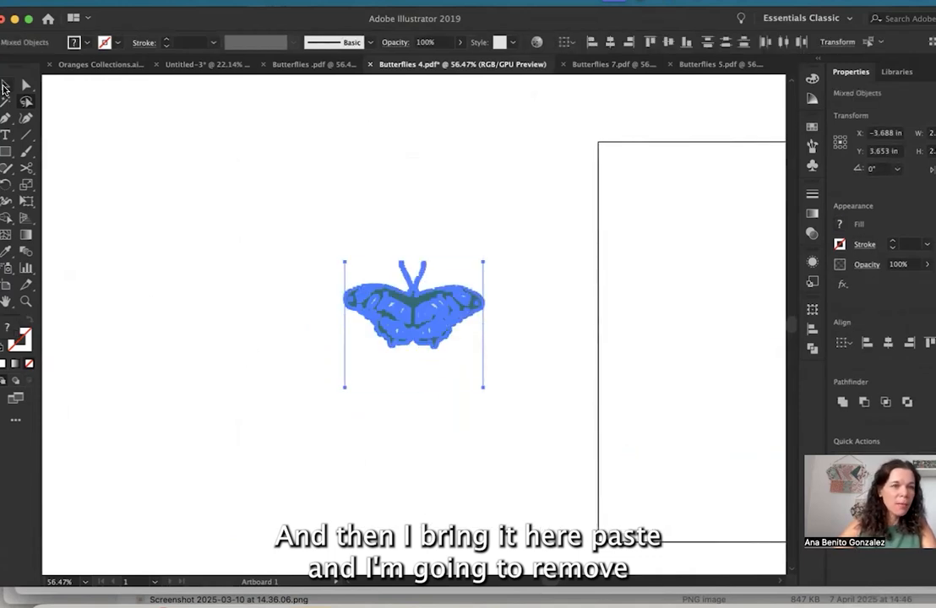
pyautogui.moveTo(291, 349)
pyautogui.mouseDown()
pyautogui.moveTo(367, 386)
pyautogui.moveTo(503, 411)
pyautogui.mouseUp()
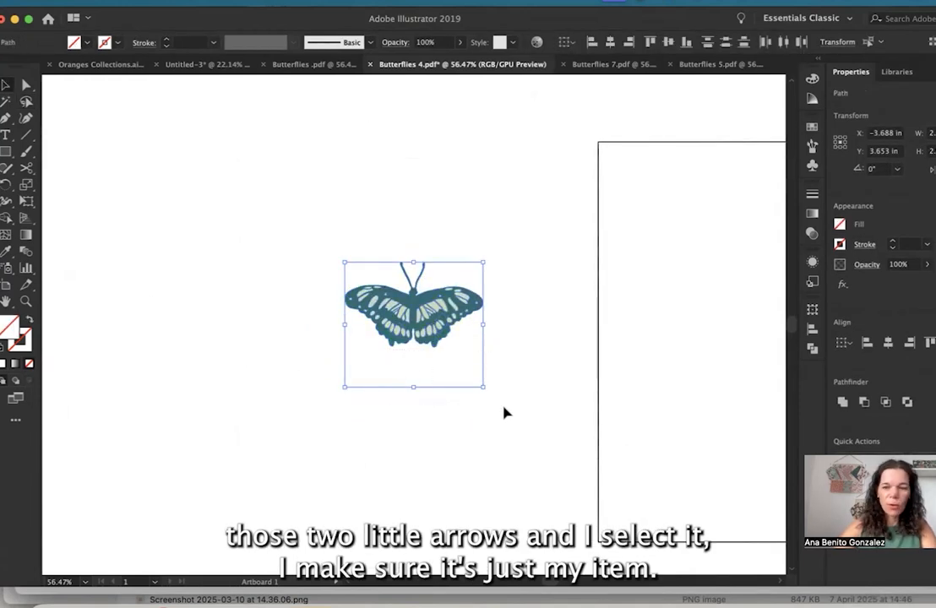
pyautogui.click(503, 412)
pyautogui.moveTo(309, 262); pyautogui.dragTo(539, 388)
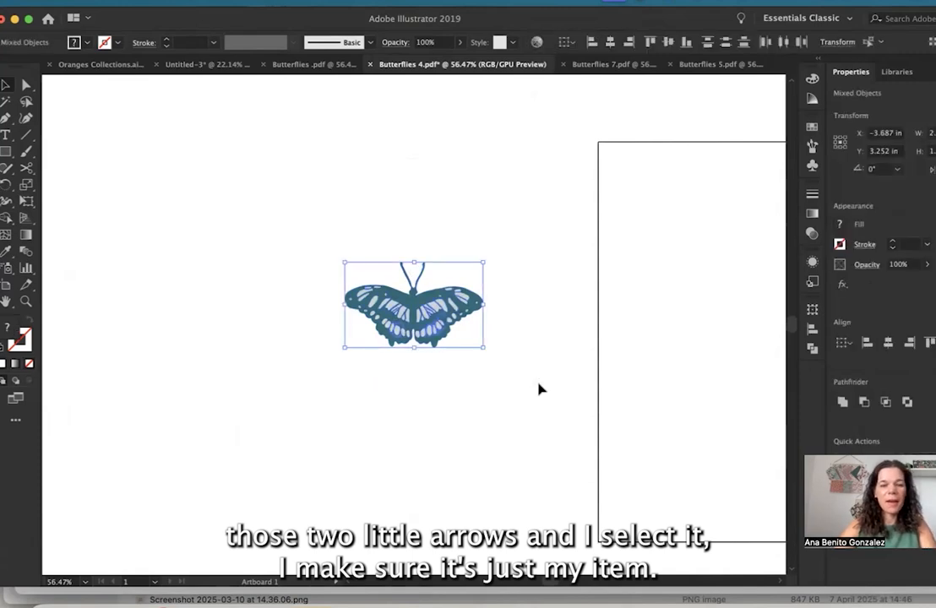
pyautogui.press('super+g')
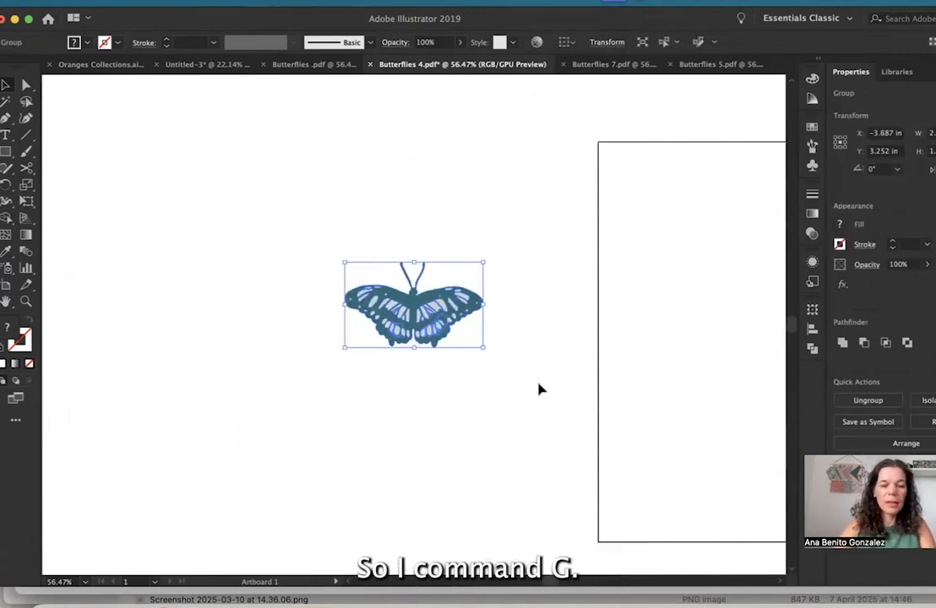
# Move the grouped butterfly about 1.4 in farther away from the artboard and leave it selected.
pyautogui.moveTo(461, 318); pyautogui.dragTo(390, 317)
pyautogui.click(456, 304)
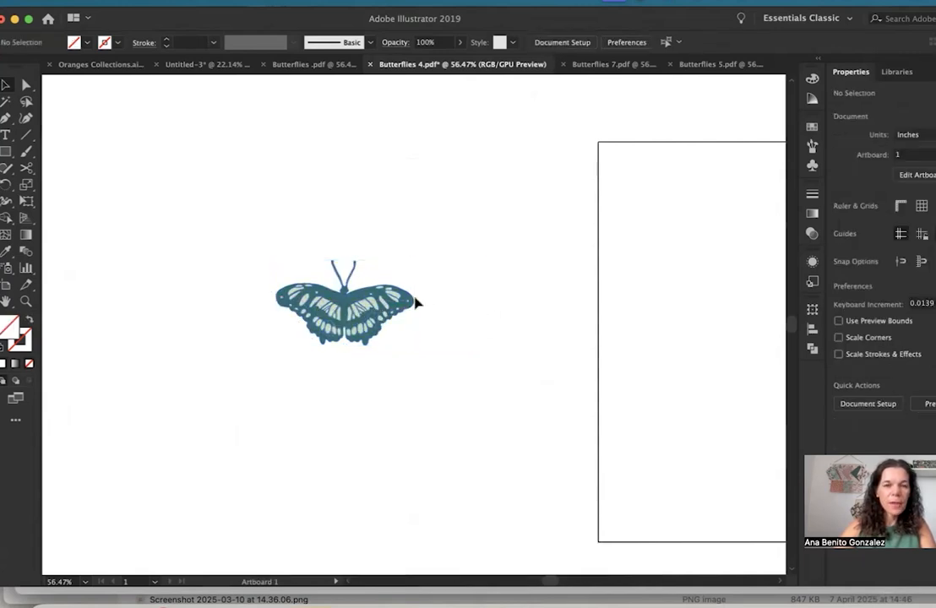
pyautogui.click(381, 309)
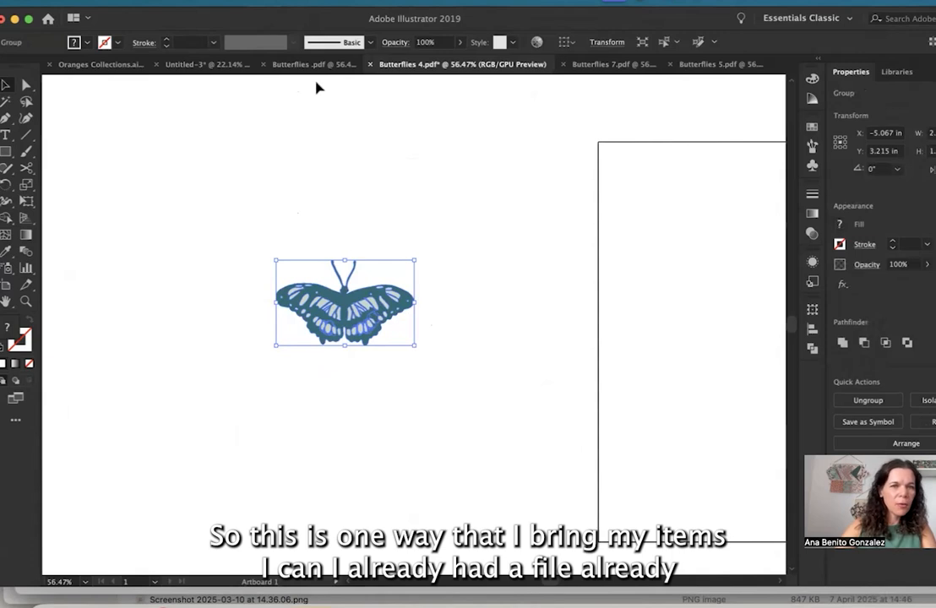
# Go to the Untitled-3 document and reposition the dark whole orange, the upper orange wedge and the tallest leaf.
pyautogui.click(98, 66)
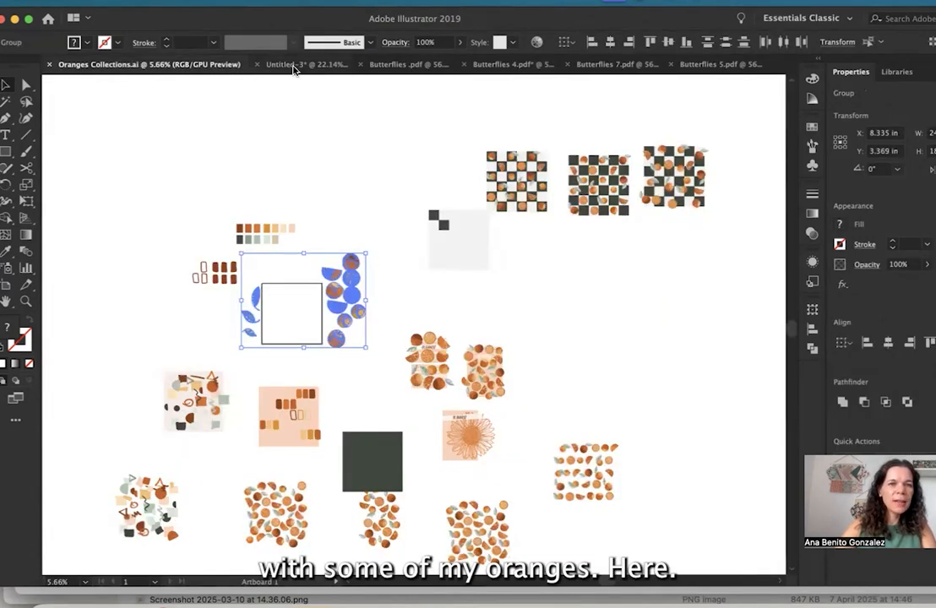
pyautogui.click(295, 66)
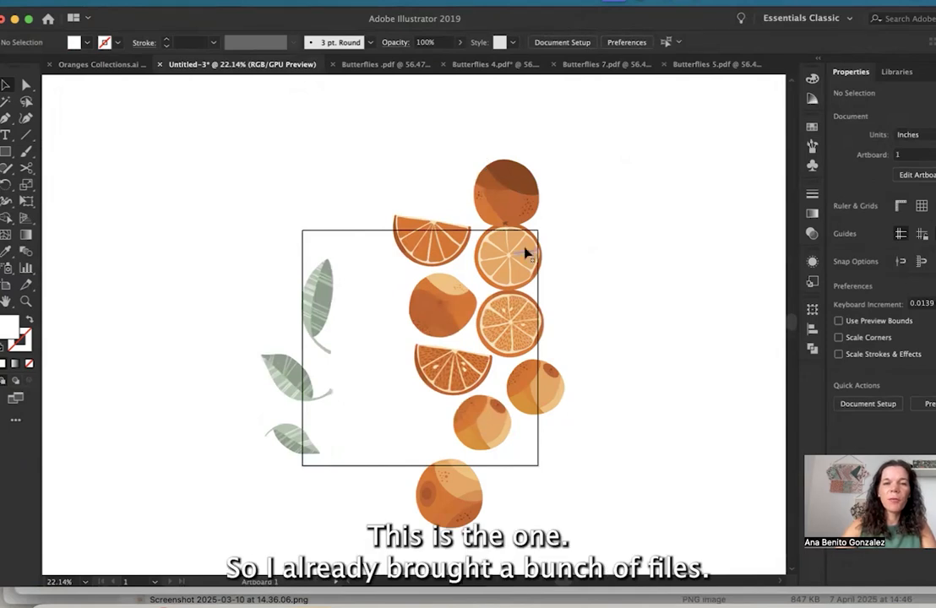
pyautogui.moveTo(487, 173); pyautogui.dragTo(430, 179)
pyautogui.moveTo(424, 235); pyautogui.dragTo(350, 232)
pyautogui.moveTo(311, 312); pyautogui.dragTo(328, 336)
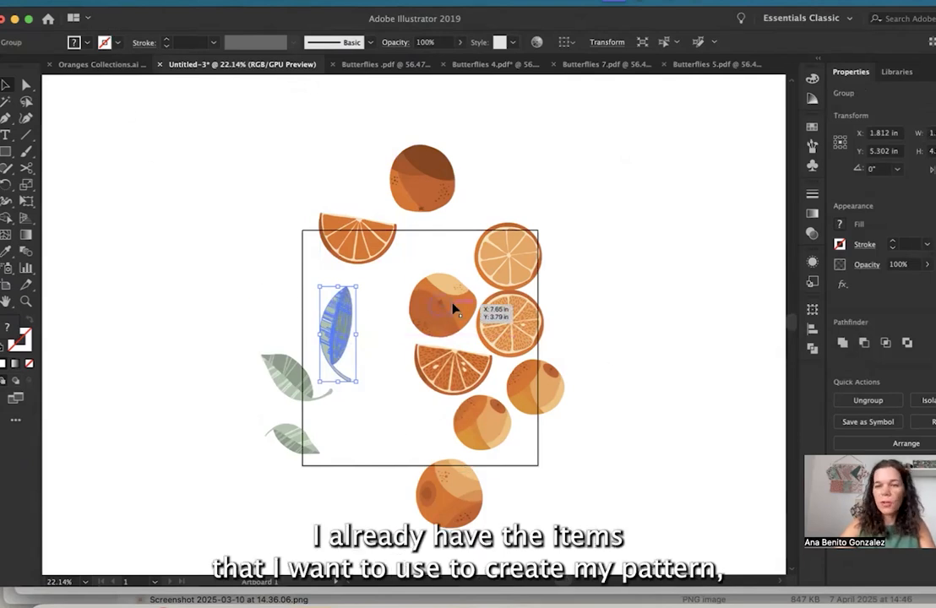
# Create a new 12 x 12 in document with one artboard, RGB color and High (300 ppi) raster effects.
pyautogui.click(82, 2)
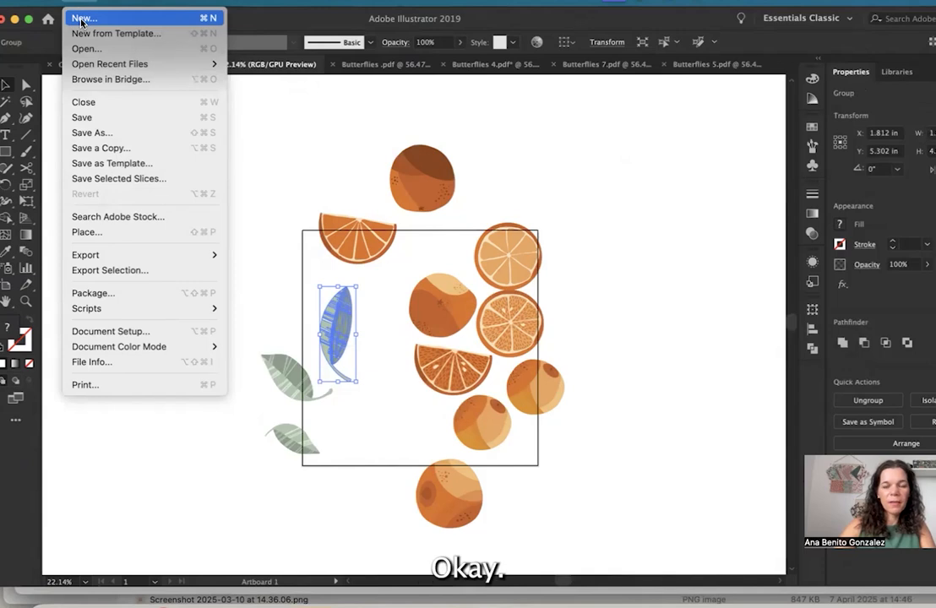
pyautogui.click(82, 19)
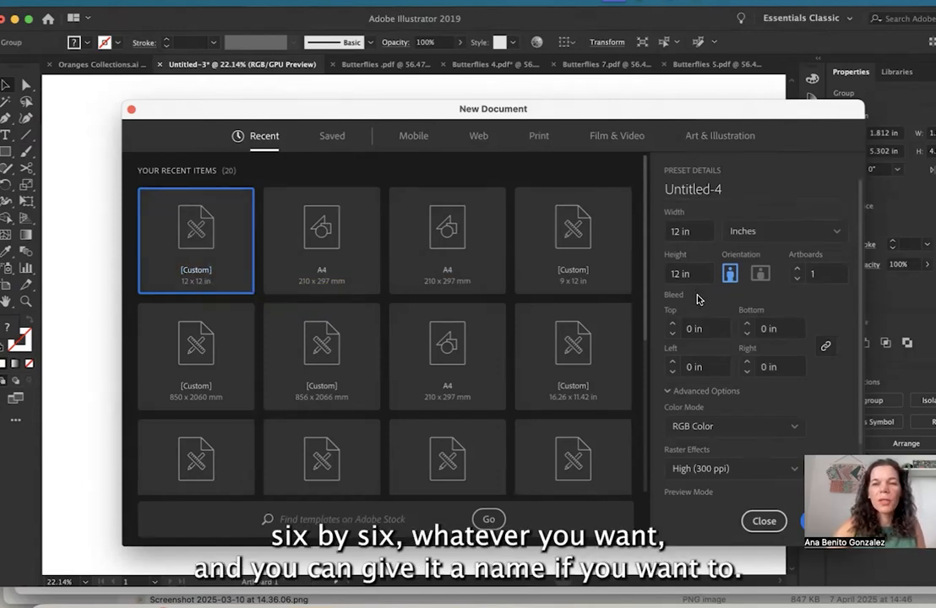
pyautogui.scroll(-3, 697, 294)
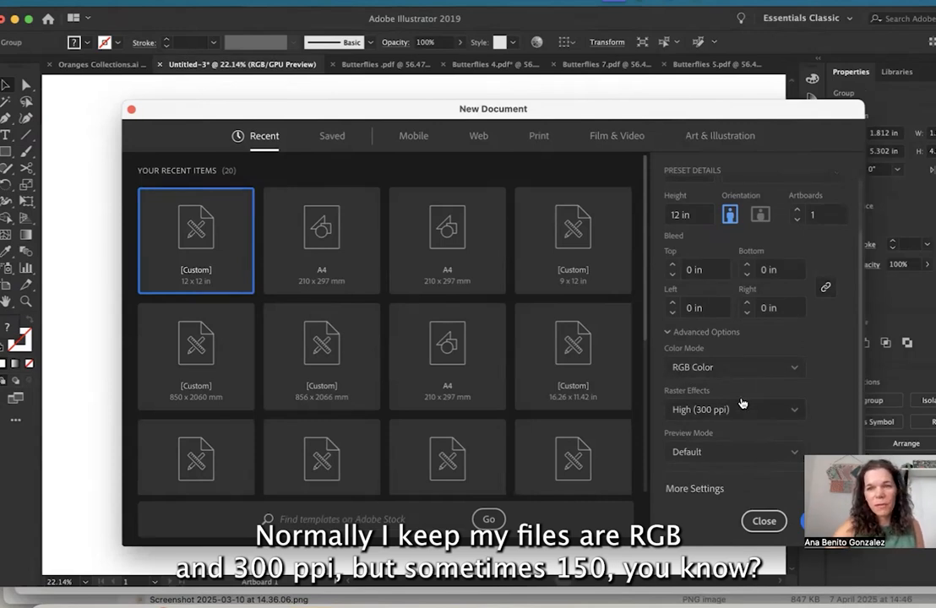
pyautogui.moveTo(755, 118); pyautogui.dragTo(726, 76)
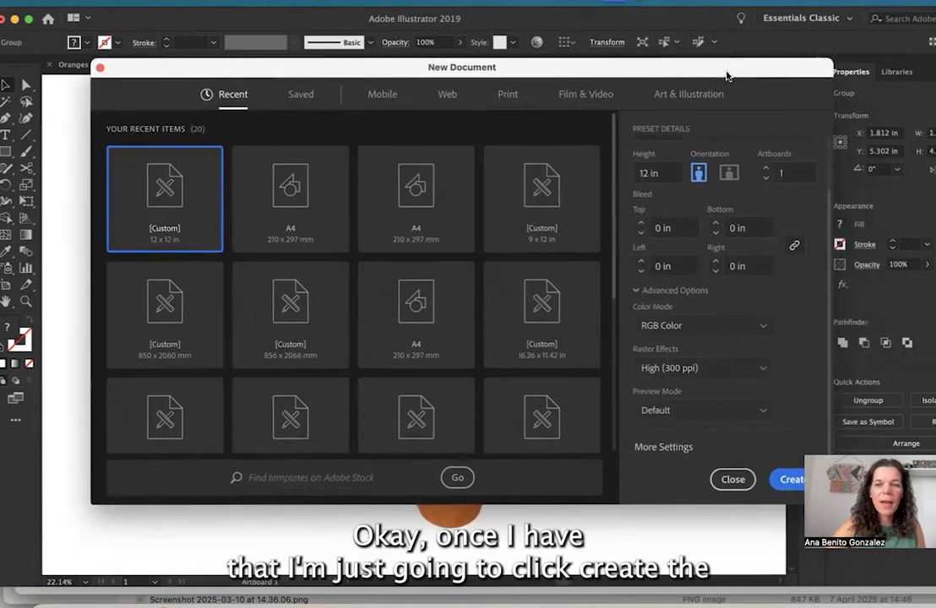
pyautogui.click(786, 481)
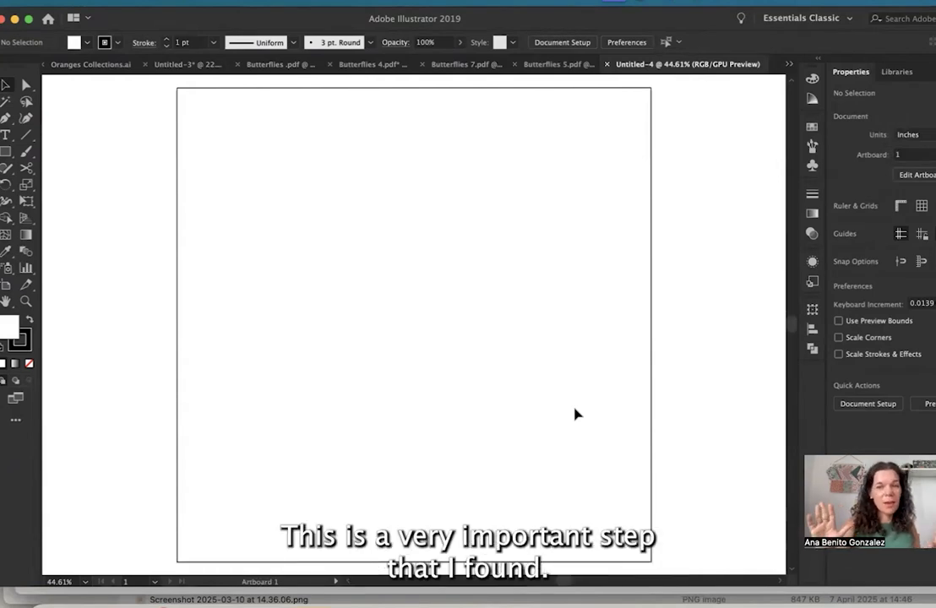
# Make a new pattern in the empty document and place its Pattern Options where all the settings can be read.
pyautogui.click(142, 1)
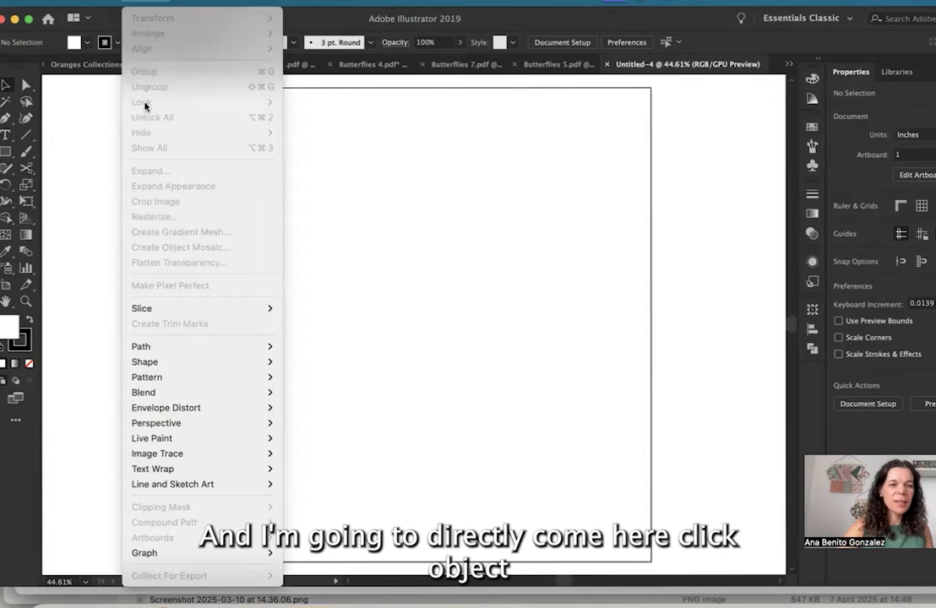
pyautogui.moveTo(159, 385)
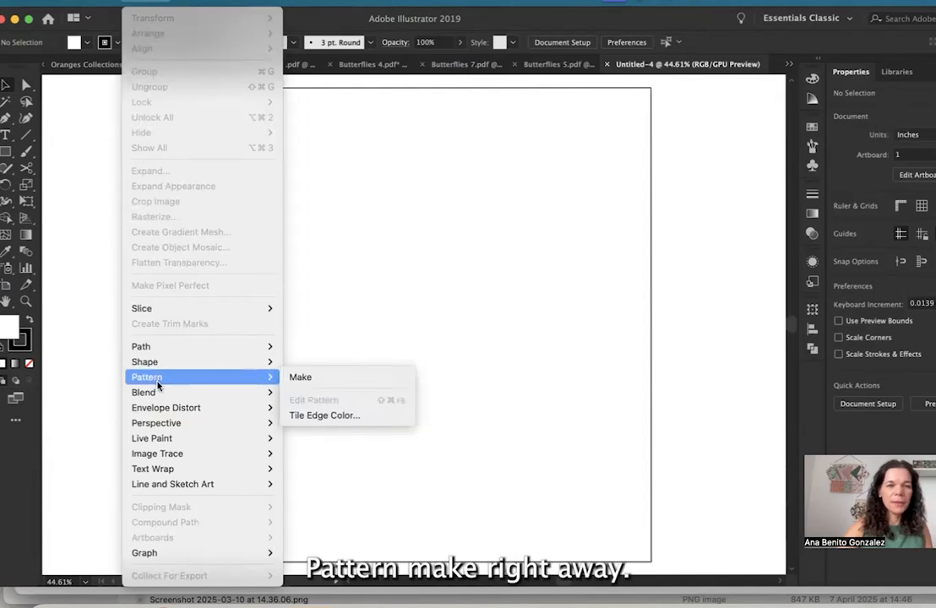
pyautogui.click(315, 381)
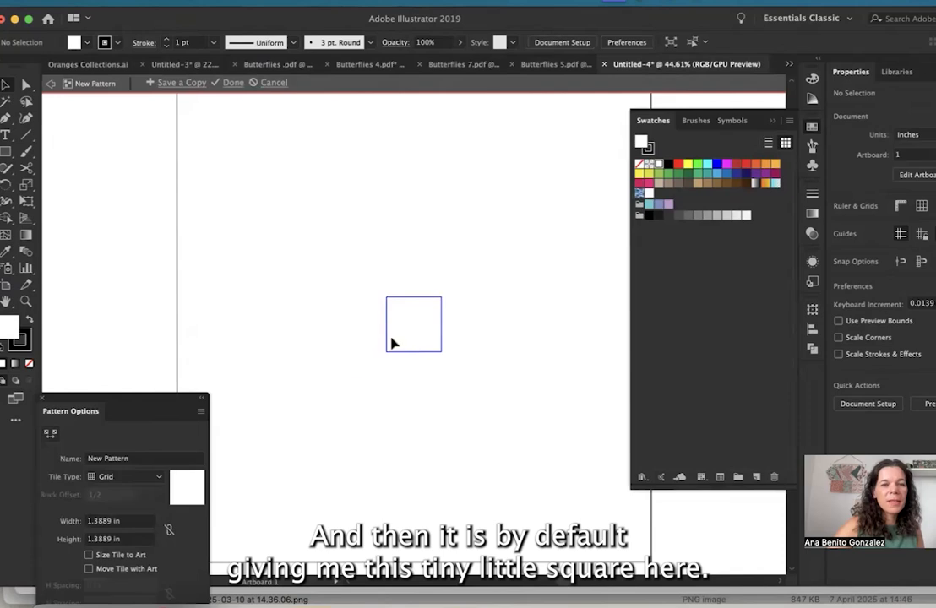
pyautogui.moveTo(147, 405); pyautogui.dragTo(155, 212)
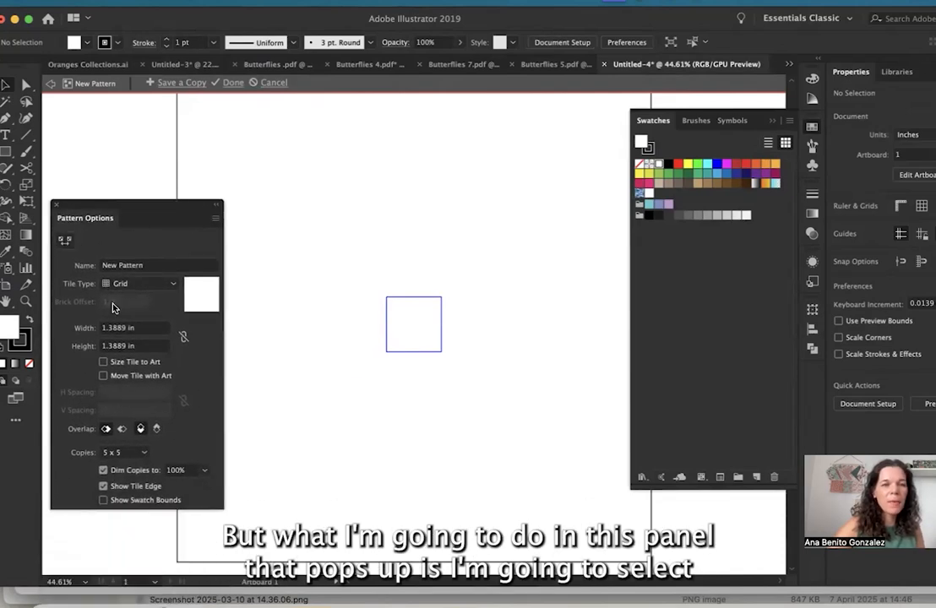
# Set the pattern tile to 12 in wide and 12 in high.
pyautogui.click(91, 330)
pyautogui.write('12')
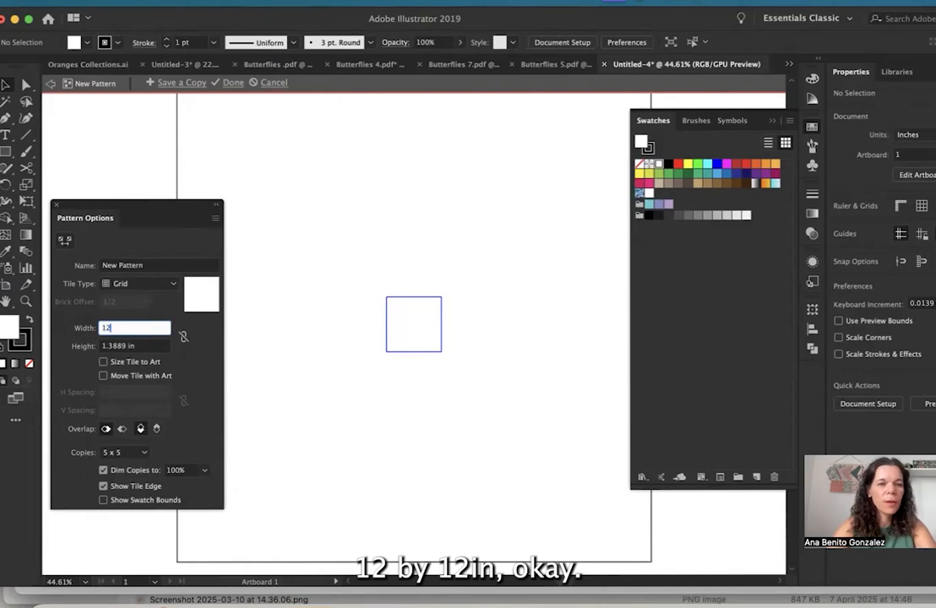
pyautogui.click(83, 347)
pyautogui.write('12')
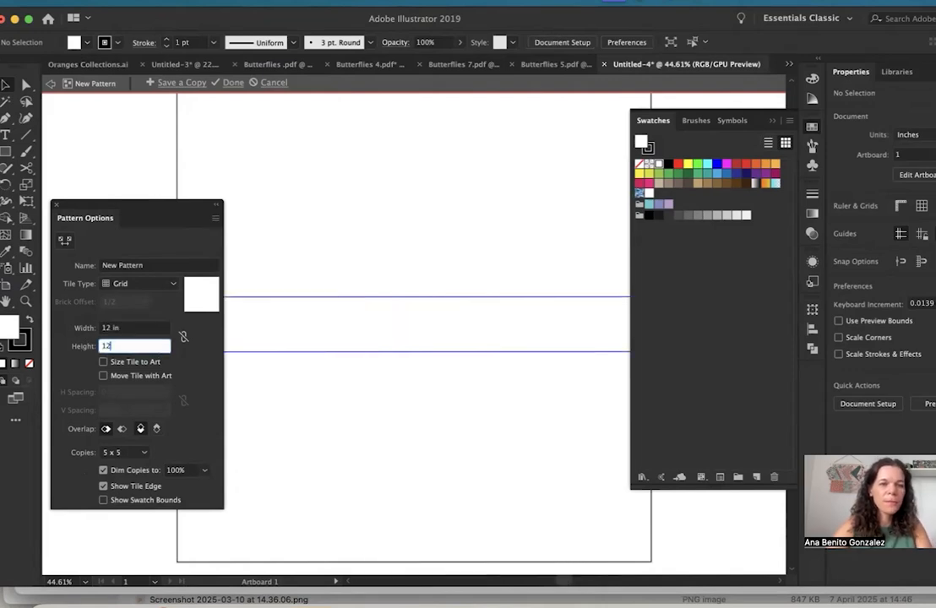
pyautogui.press('Return')
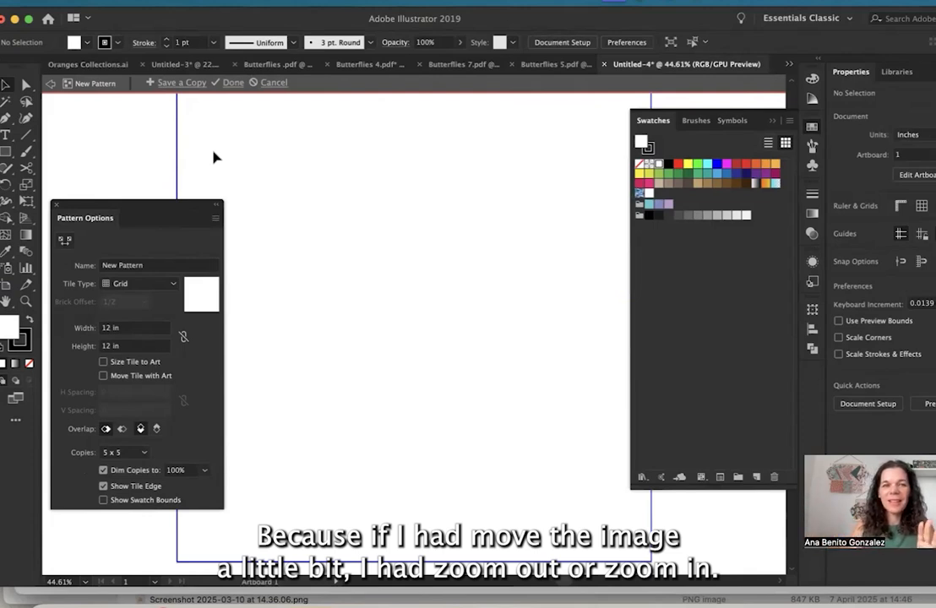
# Clear the Swatches and Pattern Options from the canvas so the whole pattern tile can be seen.
pyautogui.scroll(-3, 214, 157)
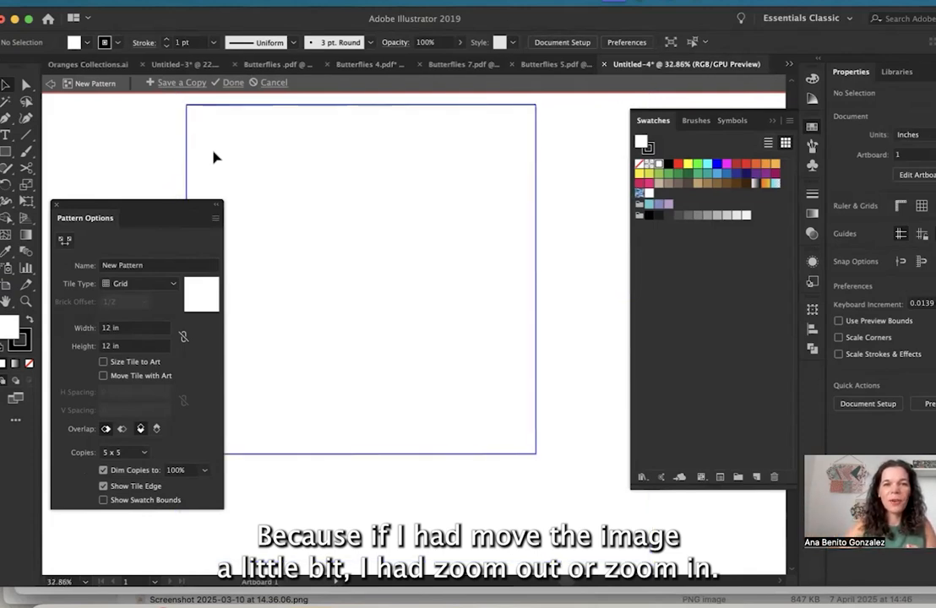
pyautogui.scroll(1, 213, 157)
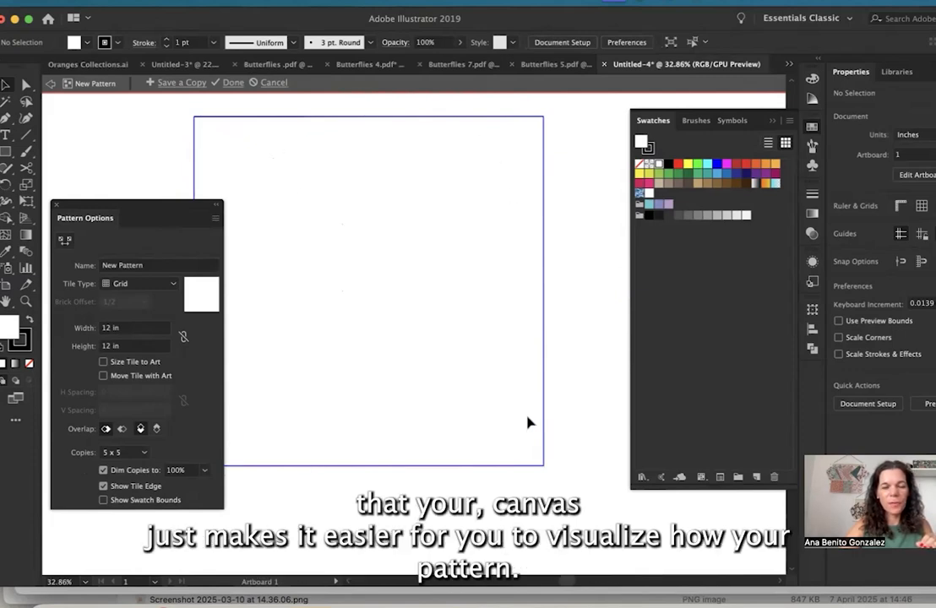
pyautogui.scroll(3, 327, 279)
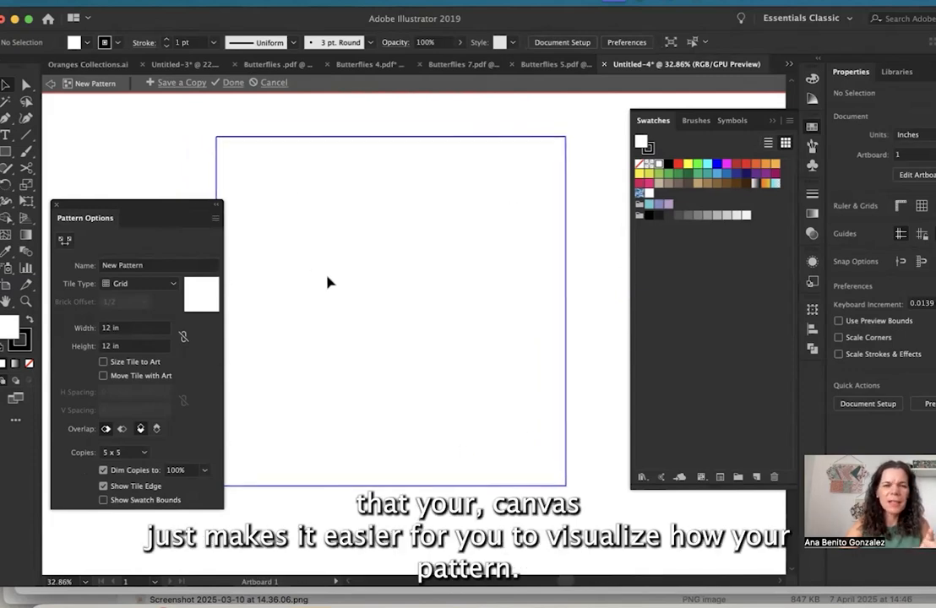
pyautogui.click(773, 123)
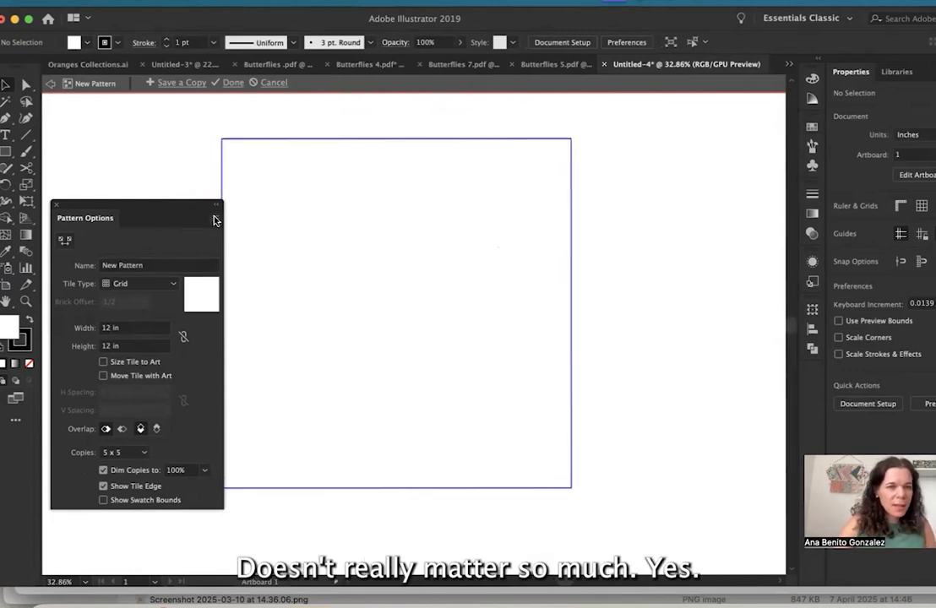
pyautogui.click(54, 205)
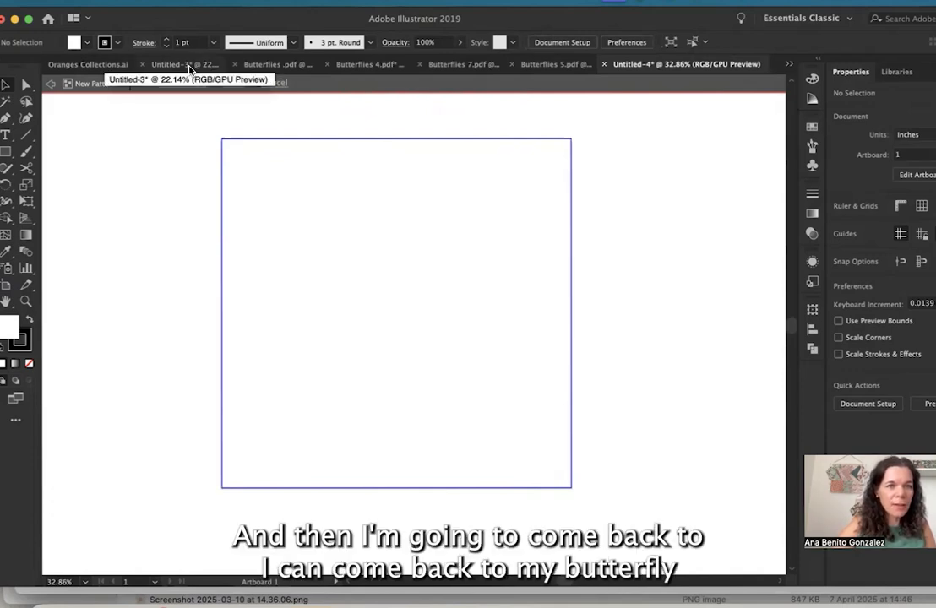
# Return to the Untitled-3 document and move the pale round slice, the upper wedge and the dark orange closer together on the artboard.
pyautogui.click(248, 67)
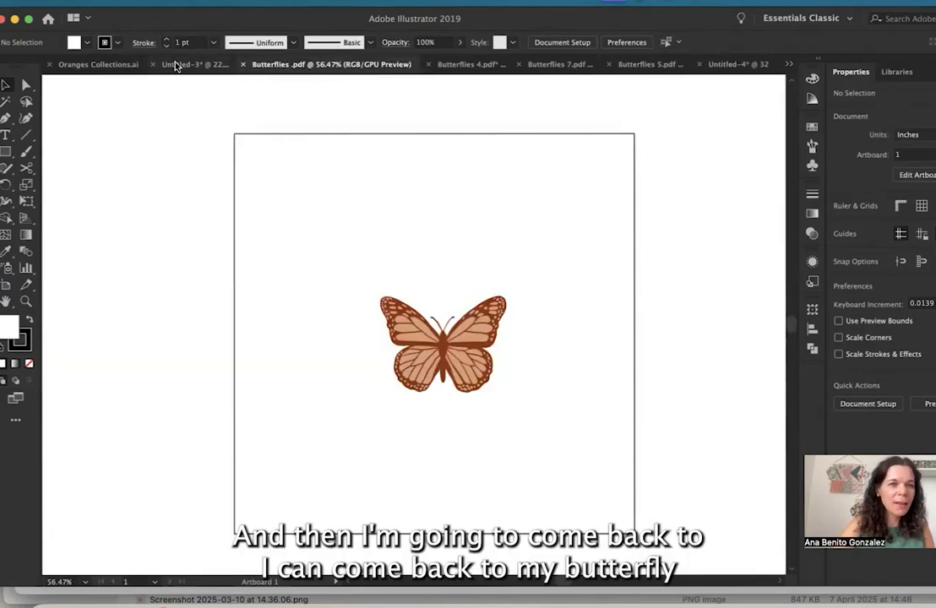
pyautogui.click(177, 68)
pyautogui.moveTo(234, 133); pyautogui.dragTo(554, 470)
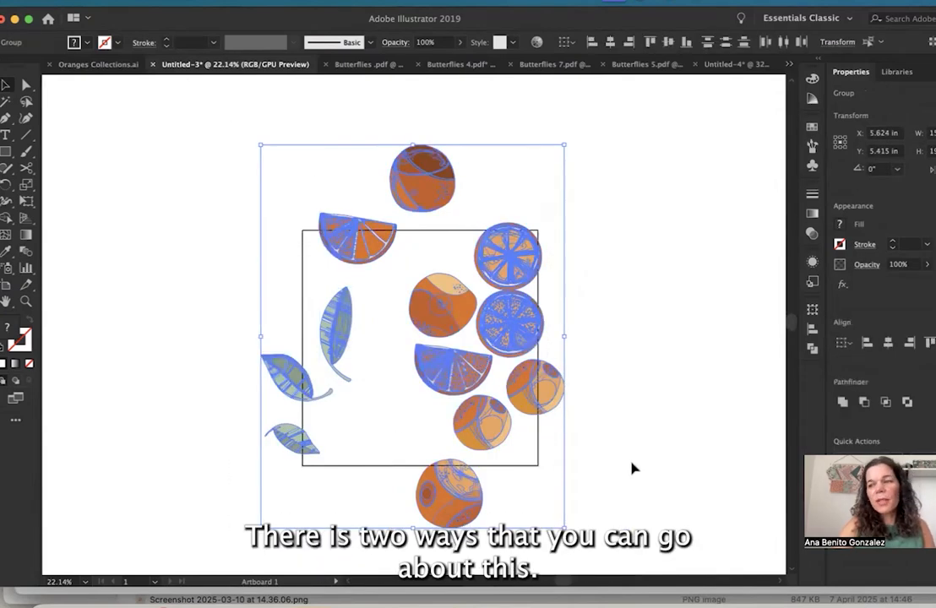
pyautogui.click(639, 336)
pyautogui.moveTo(515, 269); pyautogui.dragTo(423, 302)
pyautogui.moveTo(340, 240); pyautogui.dragTo(326, 243)
pyautogui.moveTo(430, 194); pyautogui.dragTo(376, 365)
# Rearrange the three leaves, the small orange and the lowest orange on the artboard, tucking the smallest leaf against the lowest orange.
pyautogui.moveTo(335, 323); pyautogui.dragTo(351, 285)
pyautogui.moveTo(292, 392); pyautogui.dragTo(397, 428)
pyautogui.click(504, 425)
pyautogui.moveTo(516, 424); pyautogui.dragTo(372, 451)
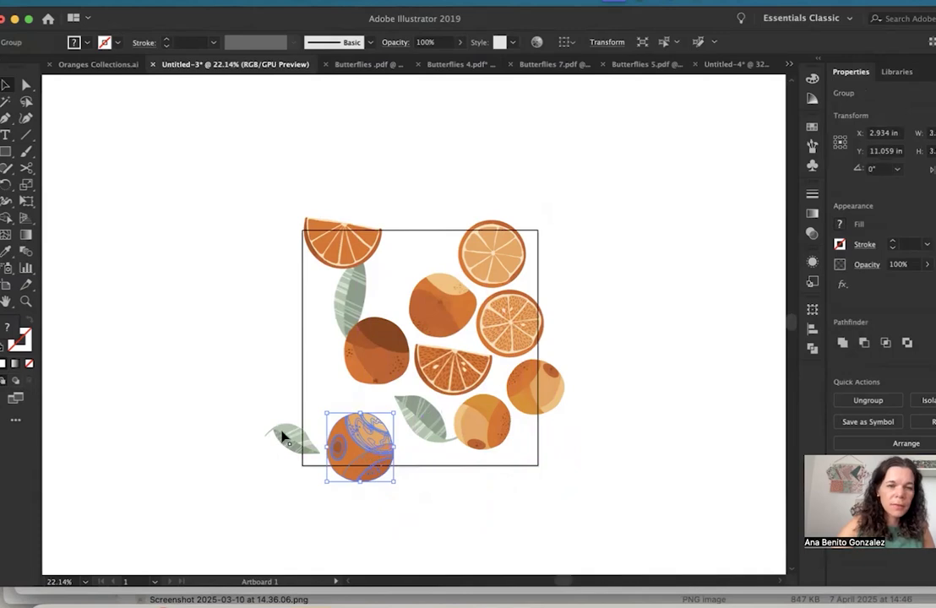
pyautogui.click(284, 437)
pyautogui.moveTo(259, 417); pyautogui.dragTo(318, 449)
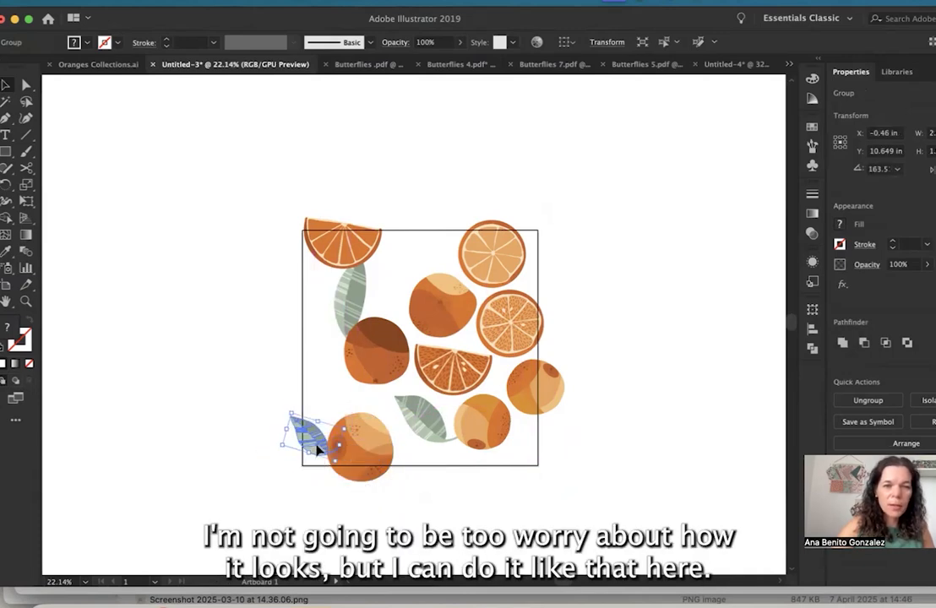
# Copy all the orange and leaf artwork from the Untitled-3 document and paste it into the pattern tile in Untitled-4.
pyautogui.click(220, 464)
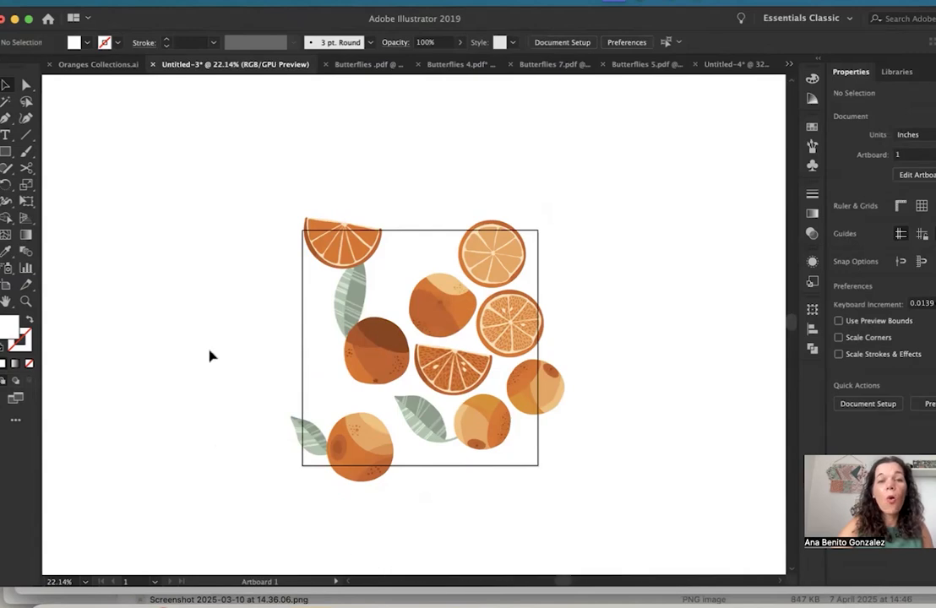
pyautogui.moveTo(220, 200); pyautogui.dragTo(566, 490)
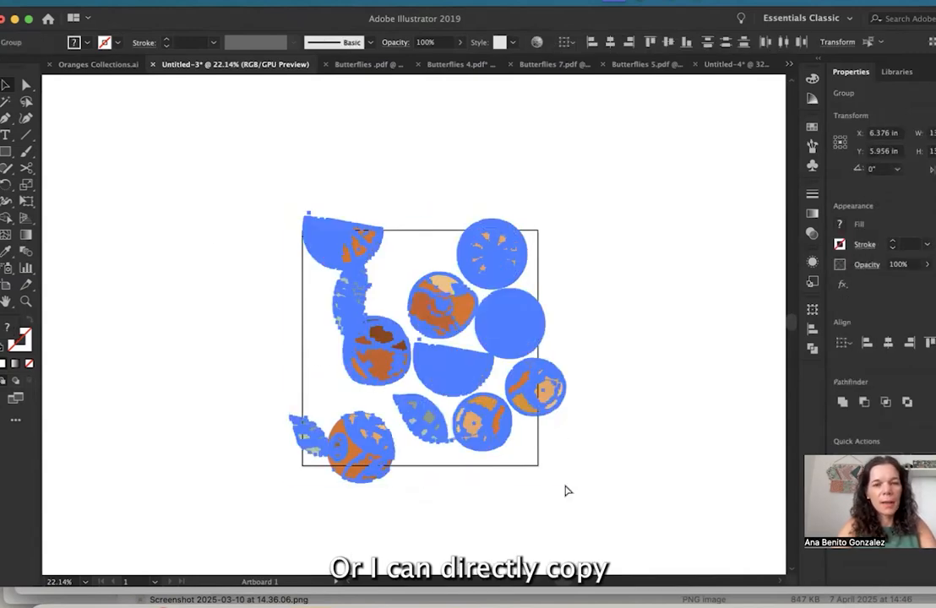
pyautogui.click(723, 65)
pyautogui.press('super+v')
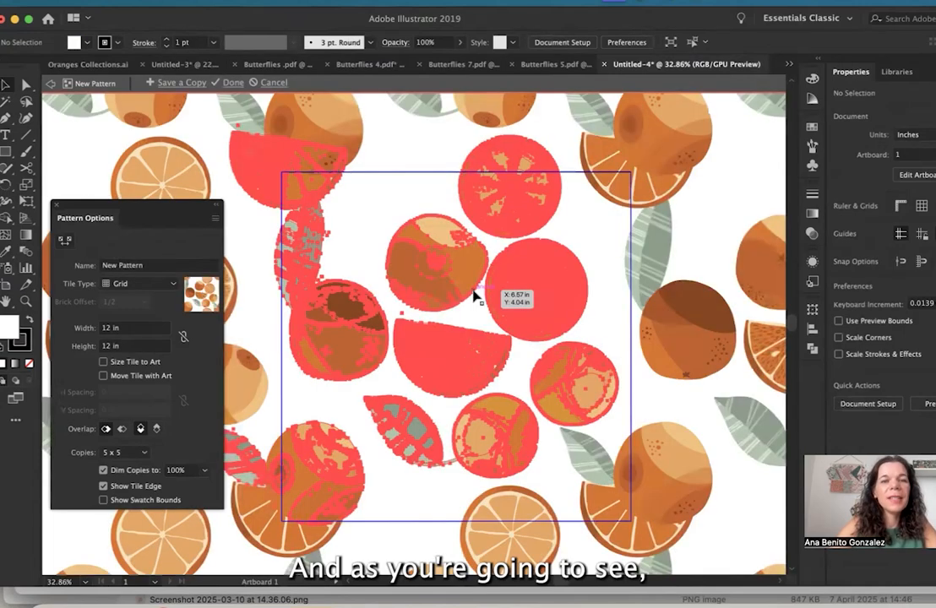
pyautogui.scroll(-2, 474, 296)
pyautogui.scroll(-2, 474, 295)
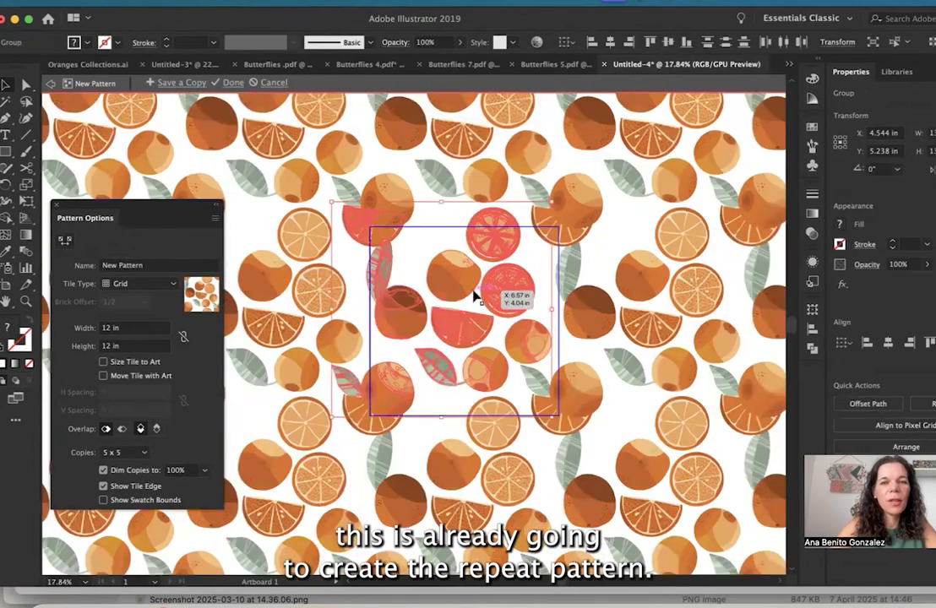
pyautogui.scroll(-2, 475, 296)
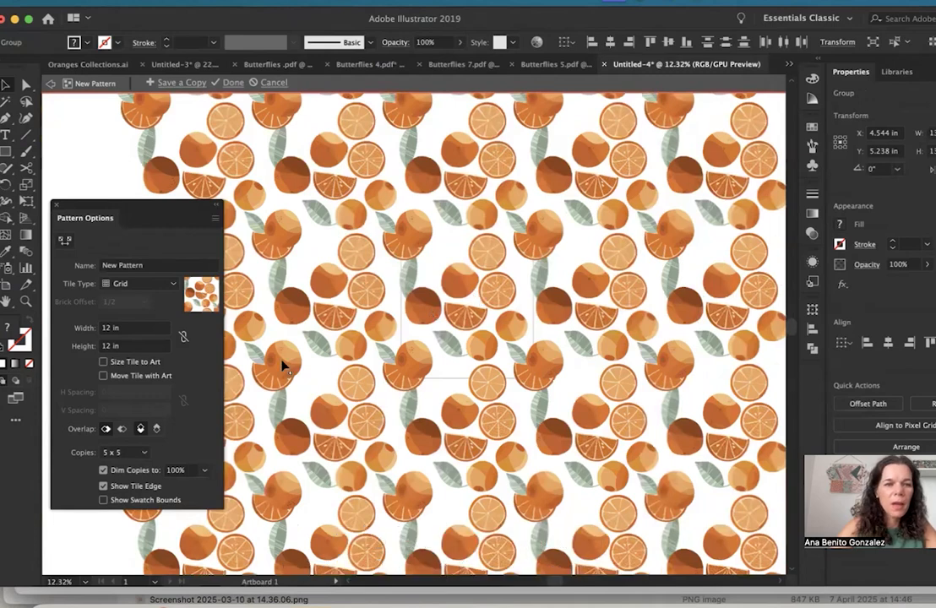
pyautogui.scroll(-1, 194, 420)
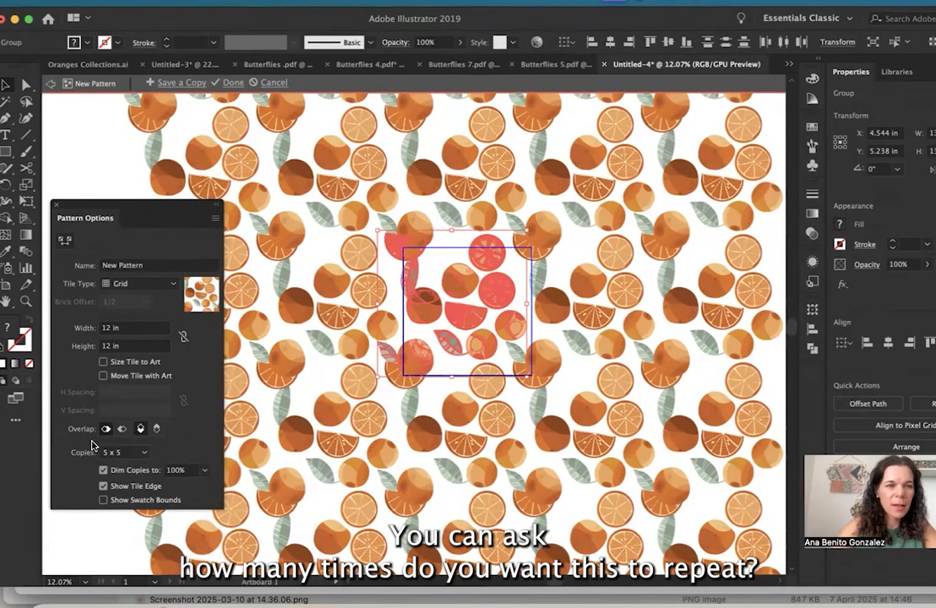
# Preview the pattern with 3 x 3 copies and set the copies back to 5 x 5.
pyautogui.click(143, 452)
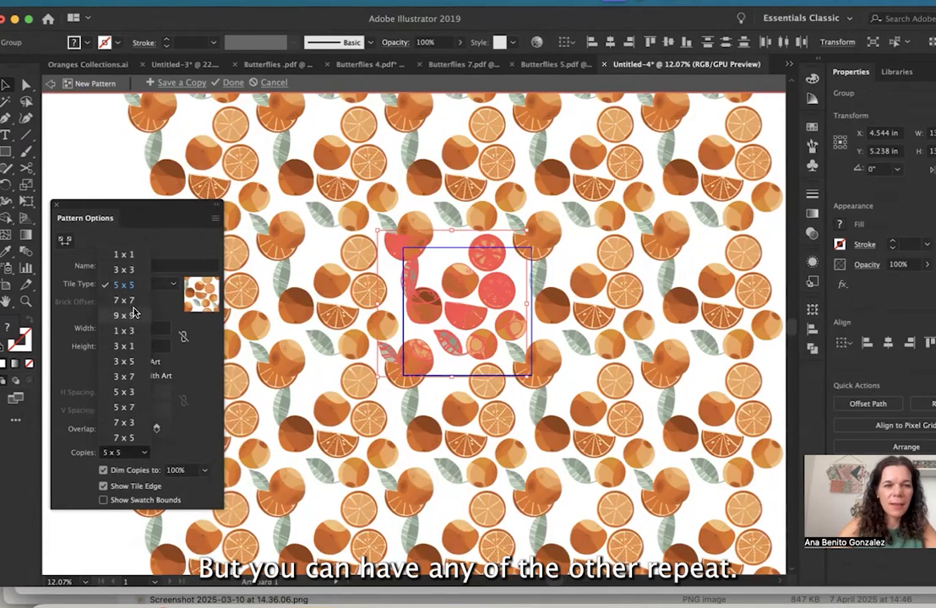
pyautogui.click(127, 269)
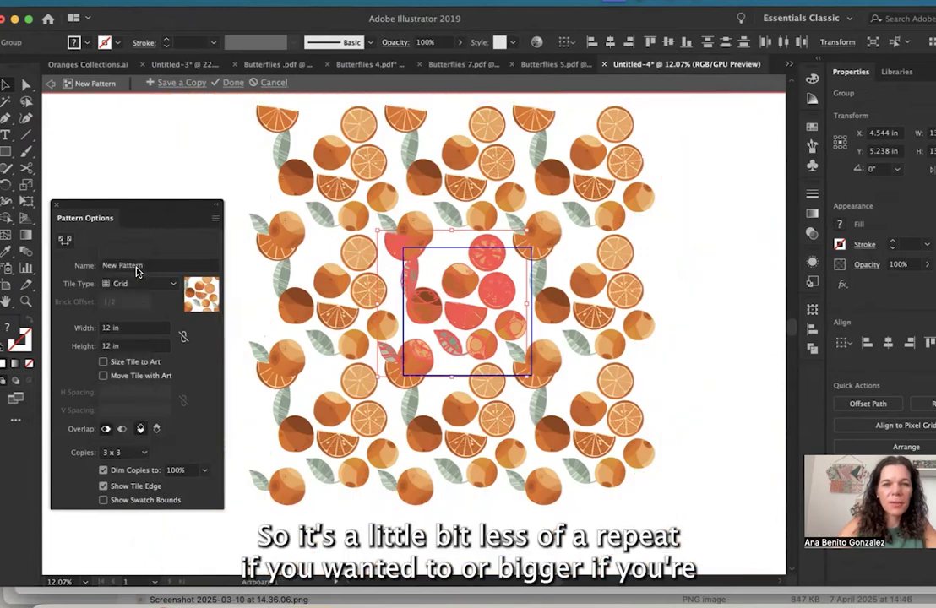
pyautogui.click(142, 455)
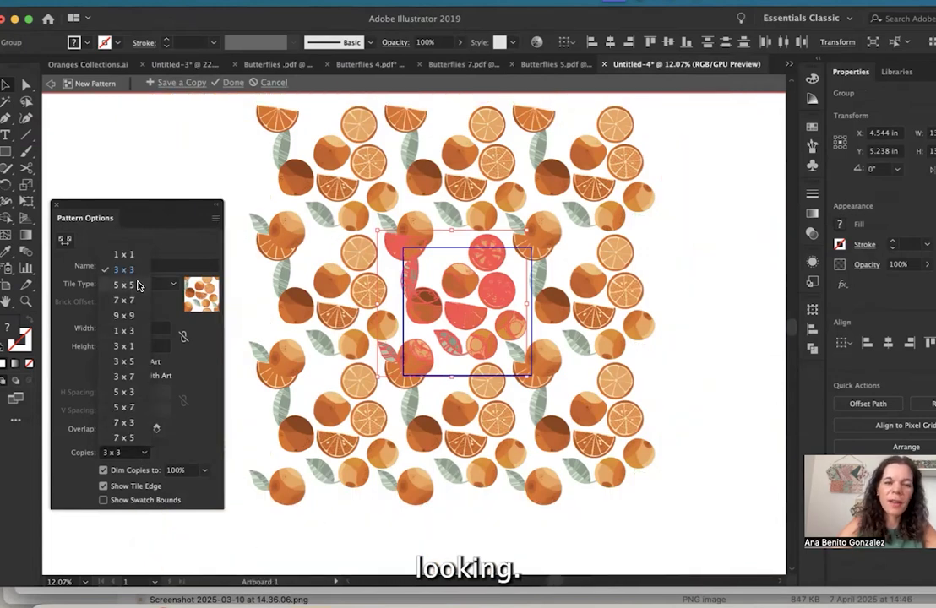
pyautogui.click(127, 285)
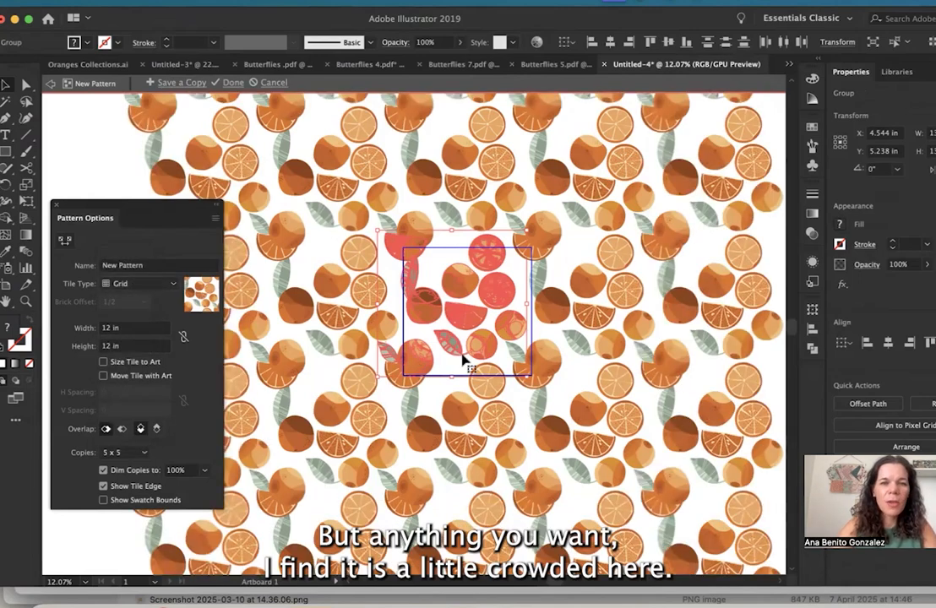
# Scale all the artwork in the pattern tile uniformly to 60%.
pyautogui.scroll(3, 463, 361)
pyautogui.scroll(-2, 496, 338)
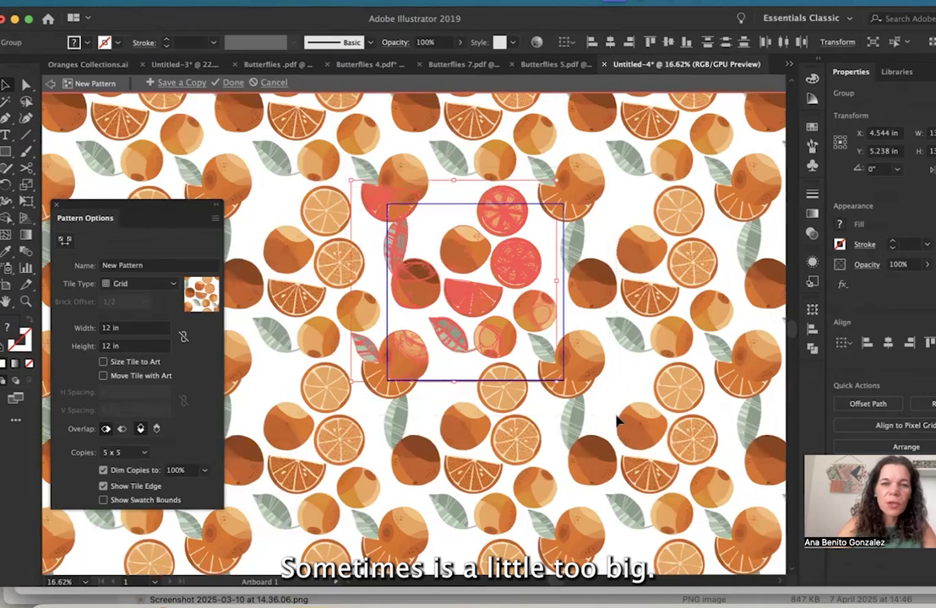
pyautogui.click(131, 2)
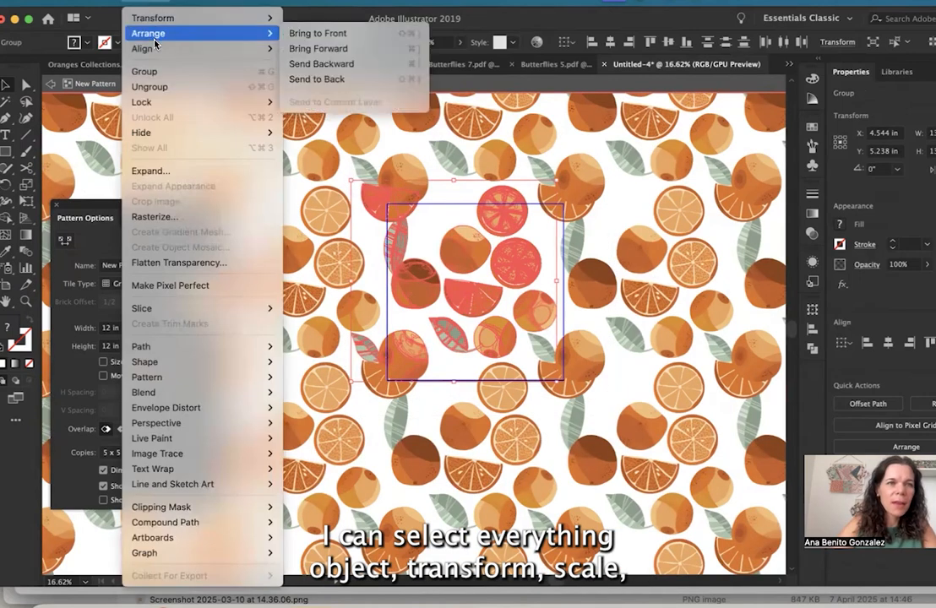
pyautogui.moveTo(173, 24)
pyautogui.click(270, 74)
pyautogui.write('6')
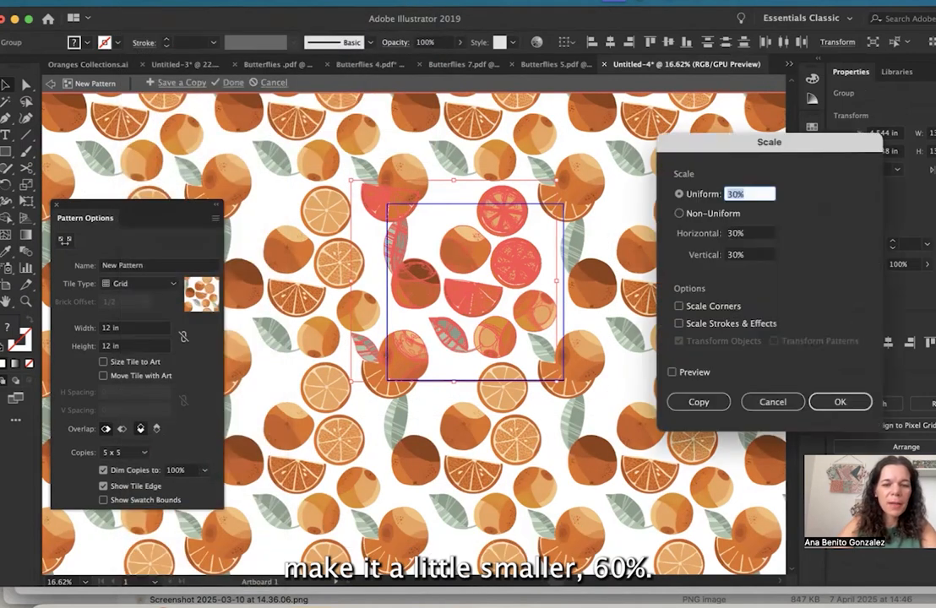
pyautogui.write('0')
pyautogui.press('Tab')
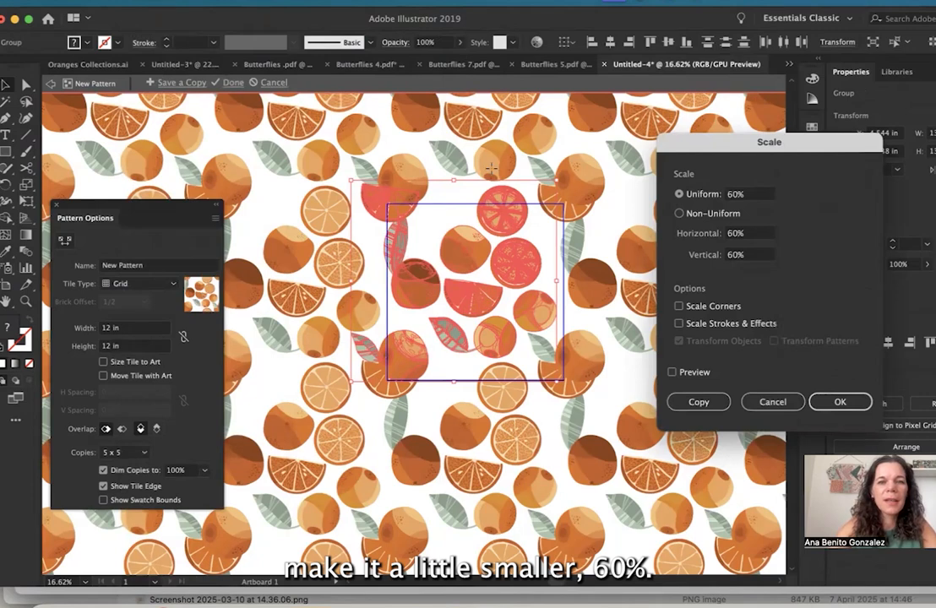
pyautogui.press('Return')
# Move the whole scaled artwork out of the pattern tile onto the empty canvas beside it.
pyautogui.click(540, 305)
pyautogui.moveTo(369, 218); pyautogui.dragTo(526, 349)
pyautogui.moveTo(425, 303); pyautogui.dragTo(359, 278)
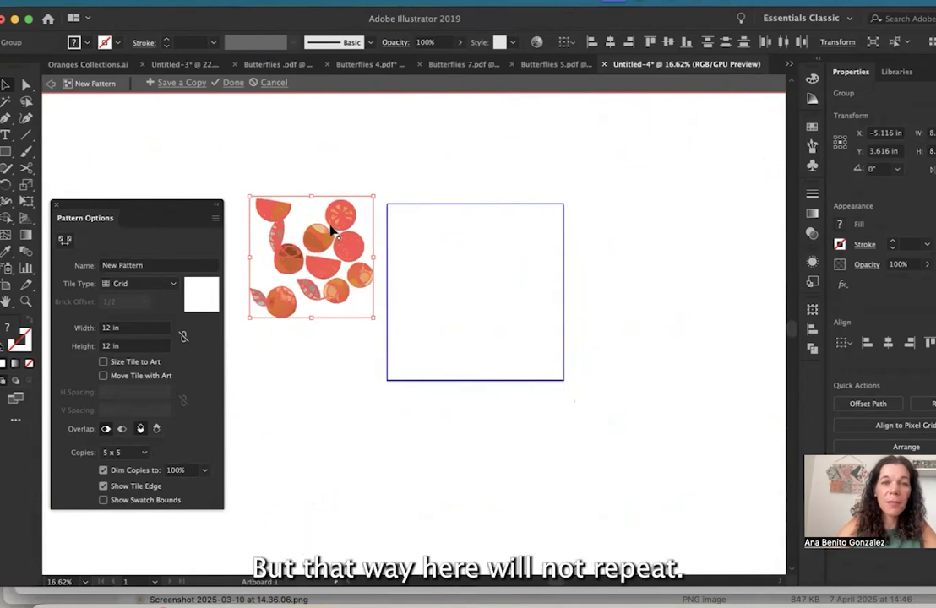
pyautogui.click(332, 369)
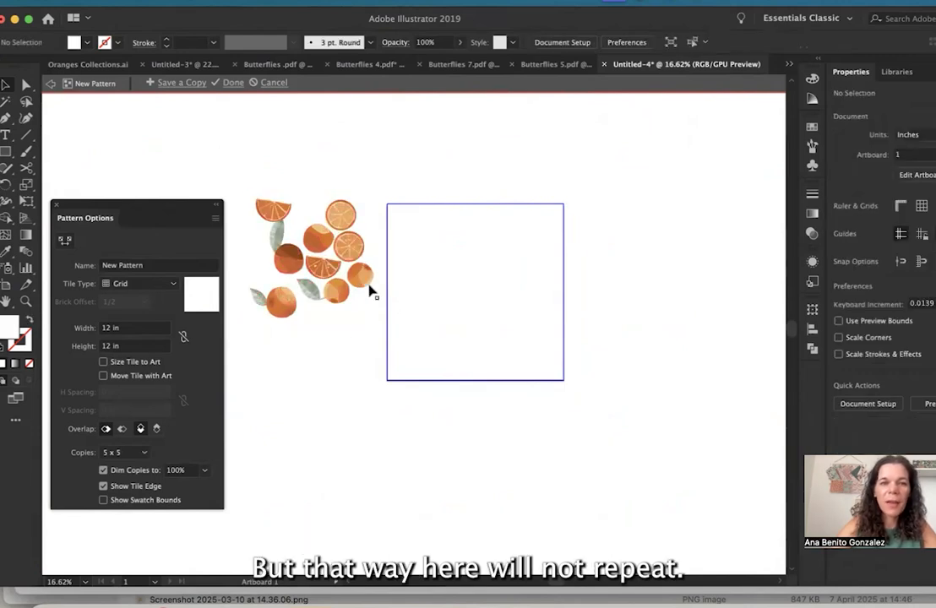
# Place the small pale orange and the round seeded slice by the tile's upper-right corner, and shift the remaining outside artwork lower.
pyautogui.moveTo(359, 274); pyautogui.dragTo(541, 213)
pyautogui.moveTo(346, 250); pyautogui.dragTo(533, 247)
pyautogui.click(358, 260)
pyautogui.click(355, 326)
pyautogui.click(335, 294)
pyautogui.moveTo(252, 186); pyautogui.dragTo(367, 335)
pyautogui.moveTo(339, 299); pyautogui.dragTo(338, 361)
pyautogui.click(393, 303)
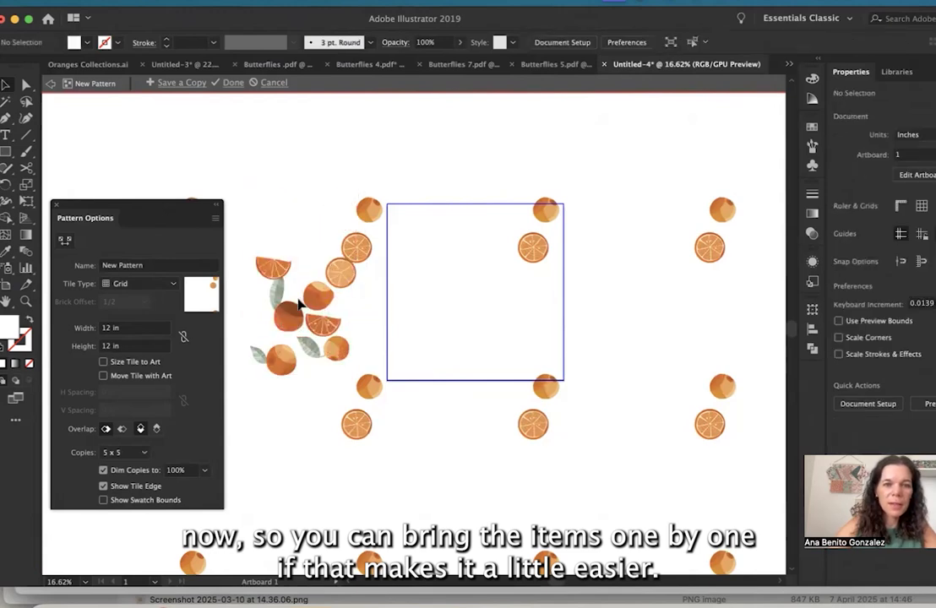
# Move the dark orange and the tall leaf into the upper middle of the tile and adjust the leaf against the orange.
pyautogui.moveTo(289, 313); pyautogui.dragTo(483, 252)
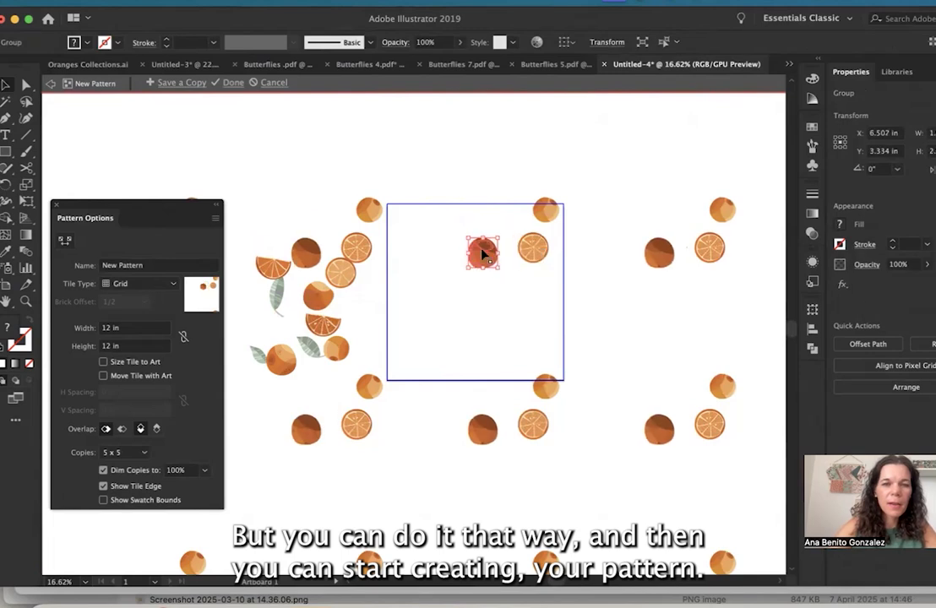
pyautogui.moveTo(278, 294); pyautogui.dragTo(467, 228)
pyautogui.click(459, 312)
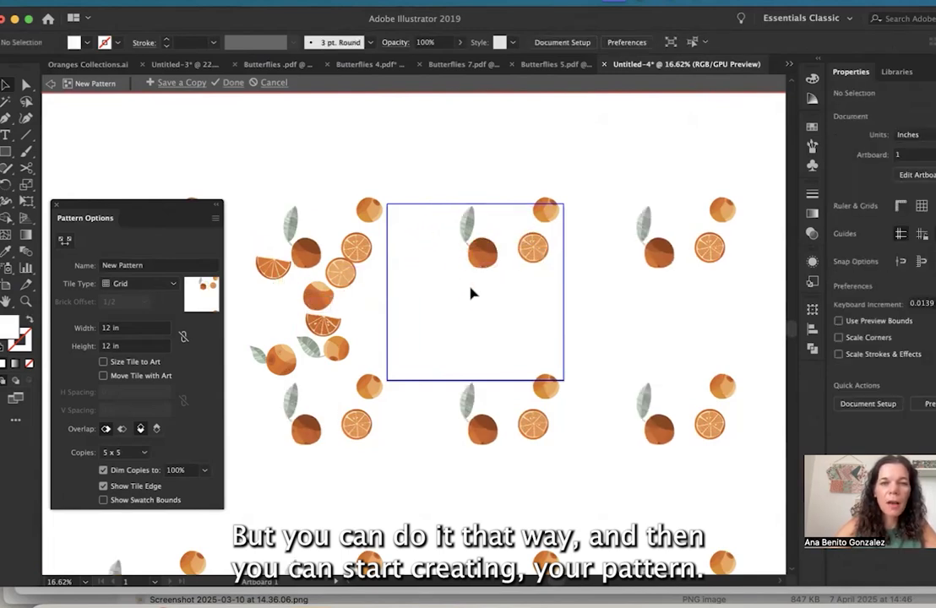
pyautogui.click(493, 256)
pyautogui.moveTo(494, 235); pyautogui.dragTo(501, 277)
pyautogui.click(437, 309)
pyautogui.moveTo(469, 230); pyautogui.dragTo(465, 230)
# Place the light-topped orange, the seedless wedge rotated to 300° and the large spotted orange across the middle of the tile.
pyautogui.moveTo(315, 297); pyautogui.dragTo(507, 283)
pyautogui.moveTo(280, 276); pyautogui.dragTo(461, 316)
pyautogui.moveTo(272, 232); pyautogui.dragTo(271, 233)
pyautogui.moveTo(281, 363); pyautogui.dragTo(469, 300)
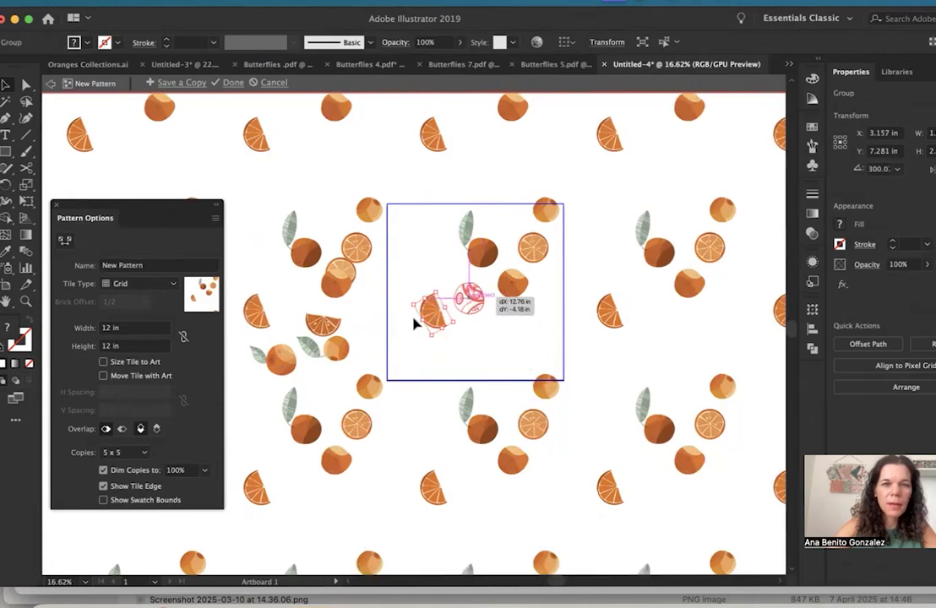
pyautogui.moveTo(414, 324); pyautogui.dragTo(416, 322)
# Move the remaining slice, wedge, leaves and small orange into the tile's lower part and adjust the slice, wedge and smallest leaf.
pyautogui.moveTo(249, 191); pyautogui.dragTo(342, 366)
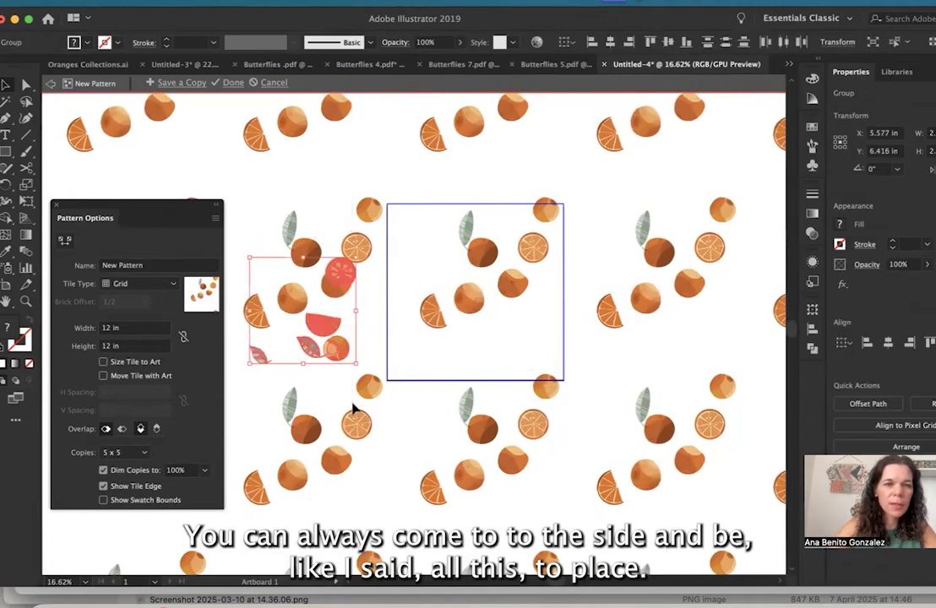
pyautogui.moveTo(339, 276); pyautogui.dragTo(606, 302)
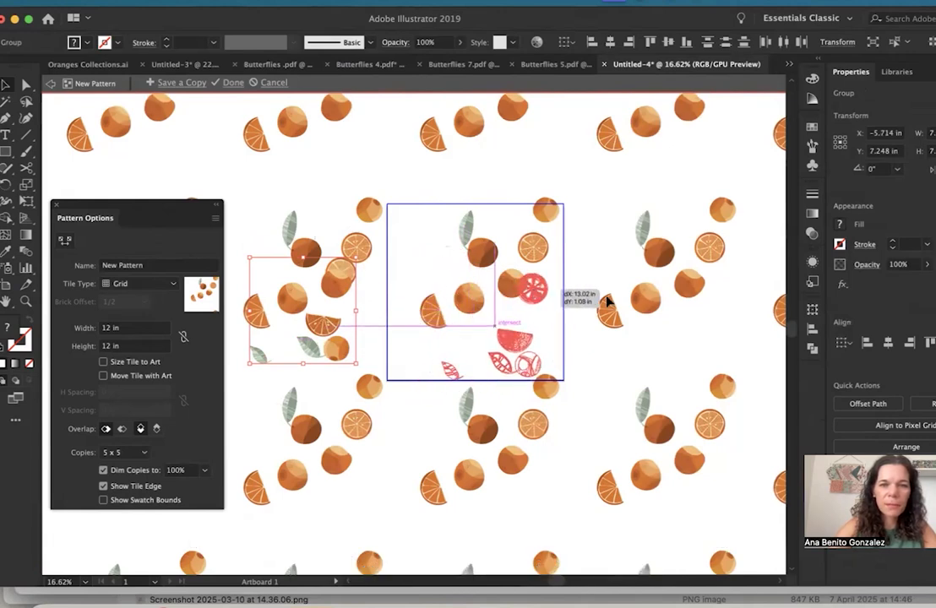
pyautogui.click(590, 241)
pyautogui.moveTo(531, 292); pyautogui.dragTo(509, 336)
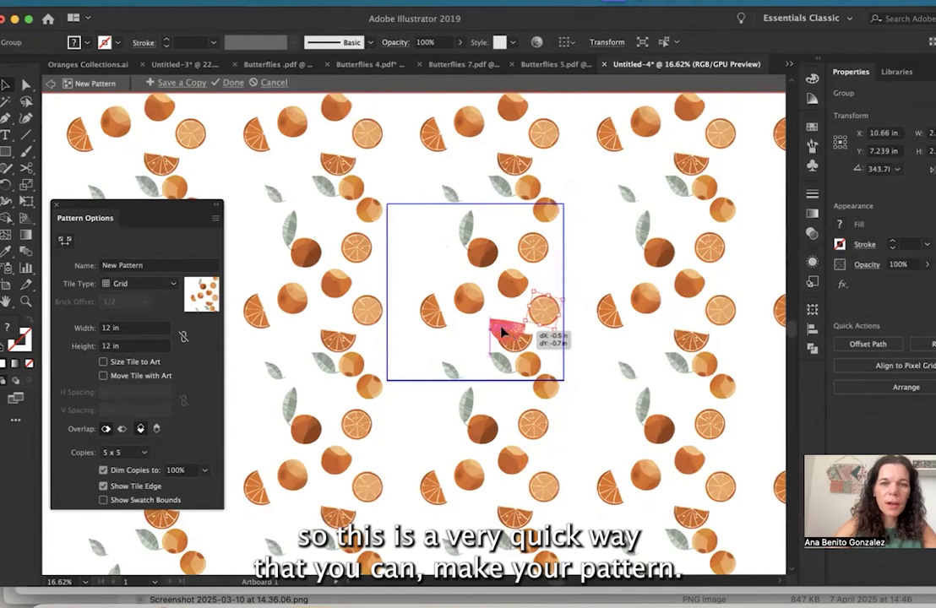
pyautogui.moveTo(483, 374); pyautogui.dragTo(456, 359)
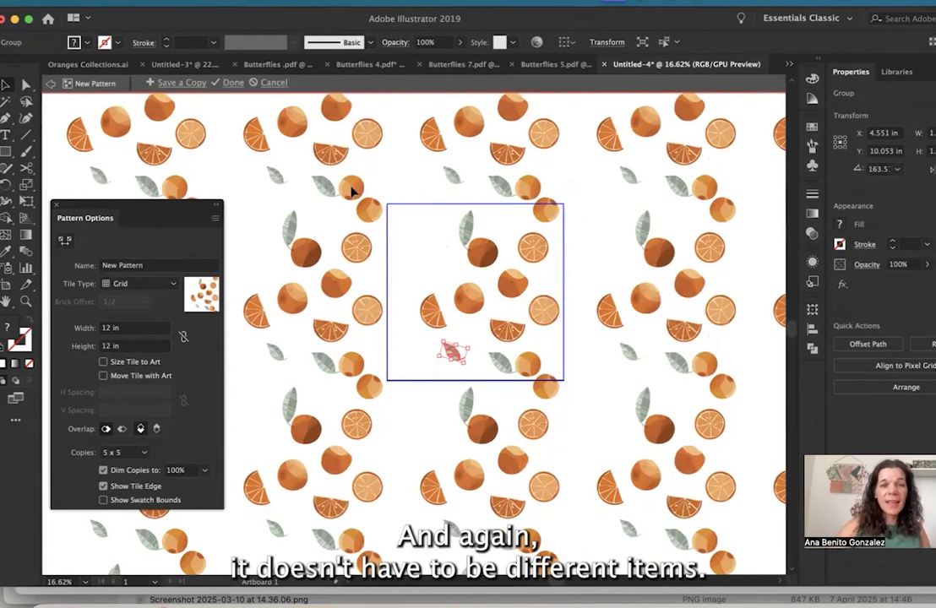
# Delete all the orange artwork from the tile and paste in the teal butterfly copied from Butterflies 4.pdf.
pyautogui.hotkey('ctrl', 'a')
pyautogui.press('Delete')
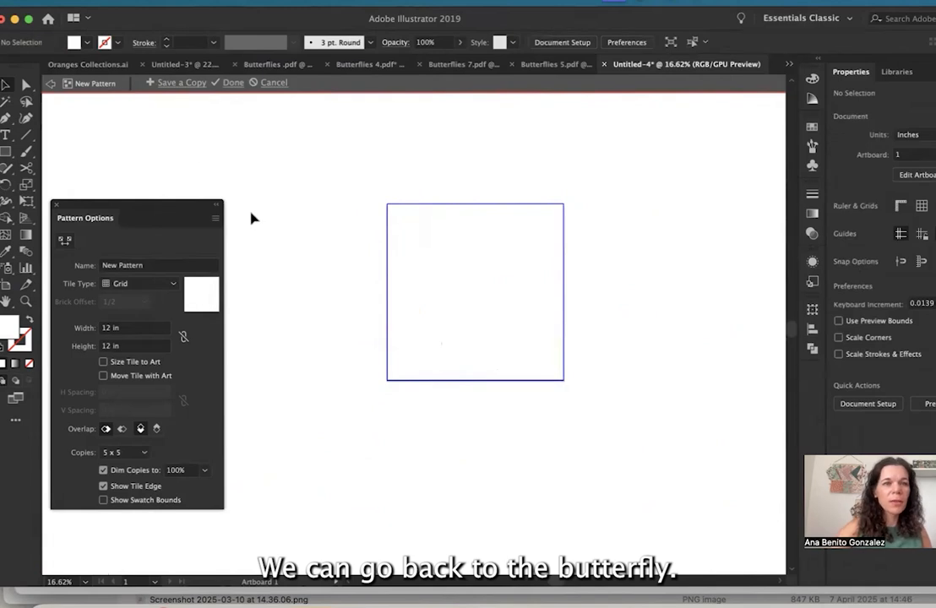
pyautogui.click(268, 66)
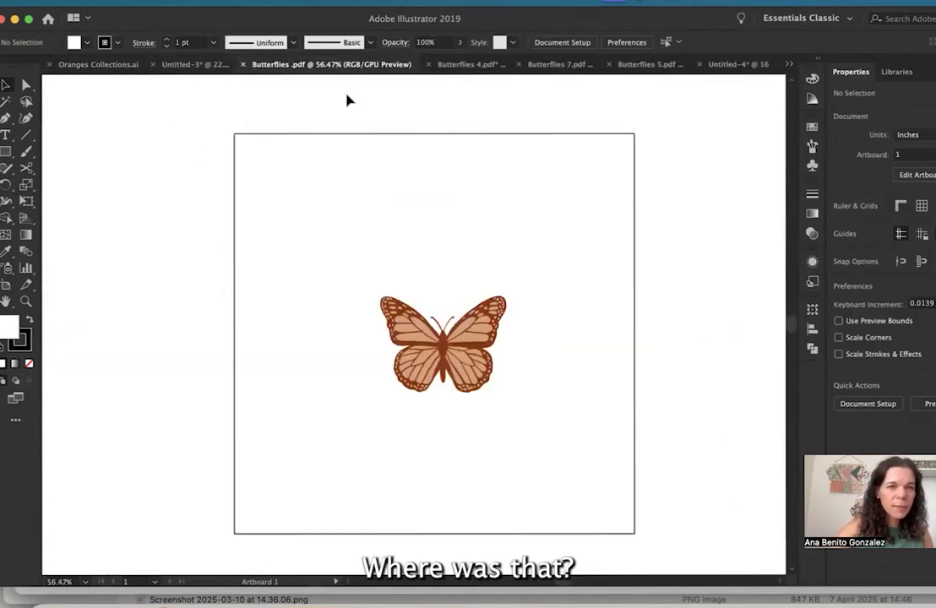
pyautogui.click(456, 65)
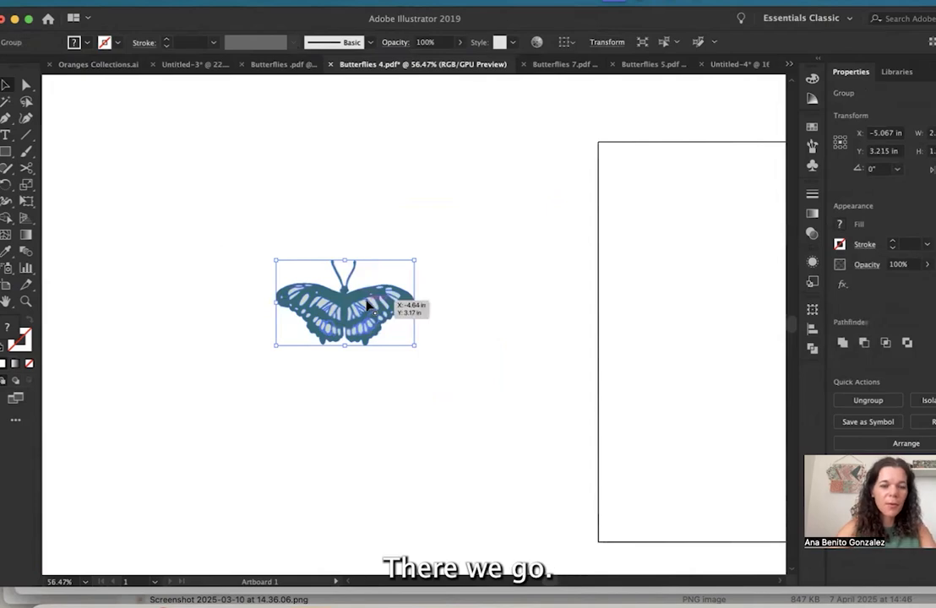
pyautogui.click(737, 66)
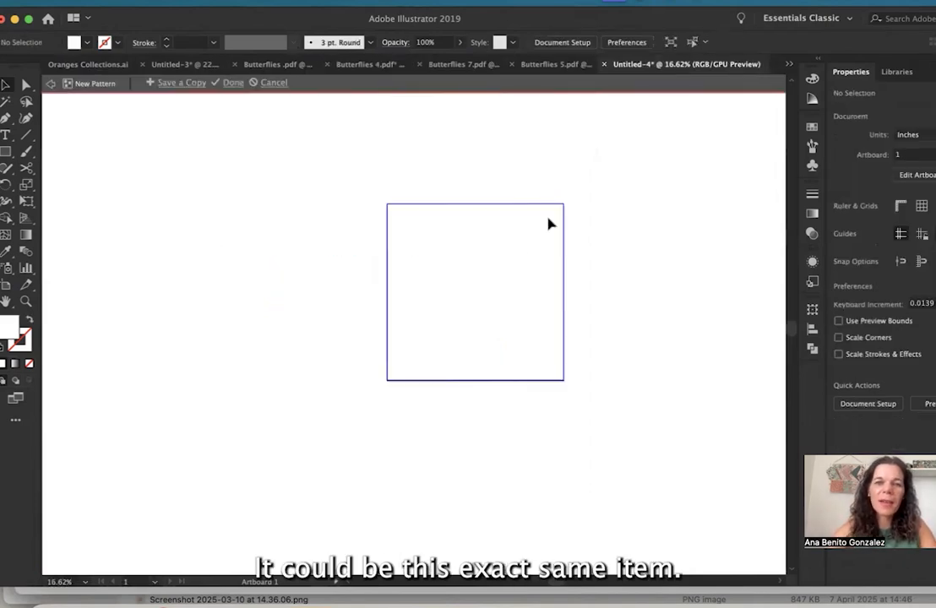
pyautogui.press('super+v')
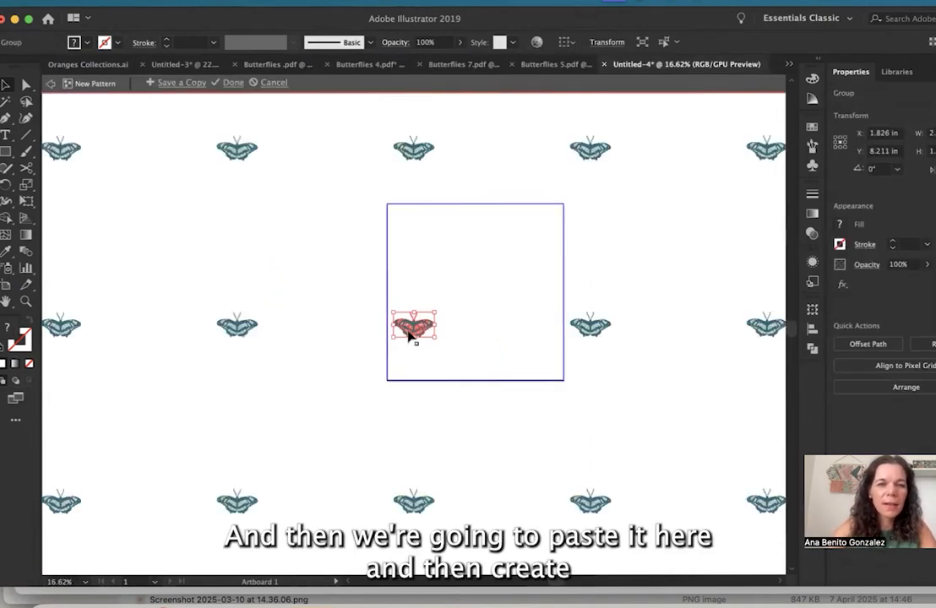
# Duplicate the butterfly into a vertical column of five within the tile and align them all on their horizontal centres.
pyautogui.moveTo(412, 332); pyautogui.dragTo(414, 266)
pyautogui.press('super+v')
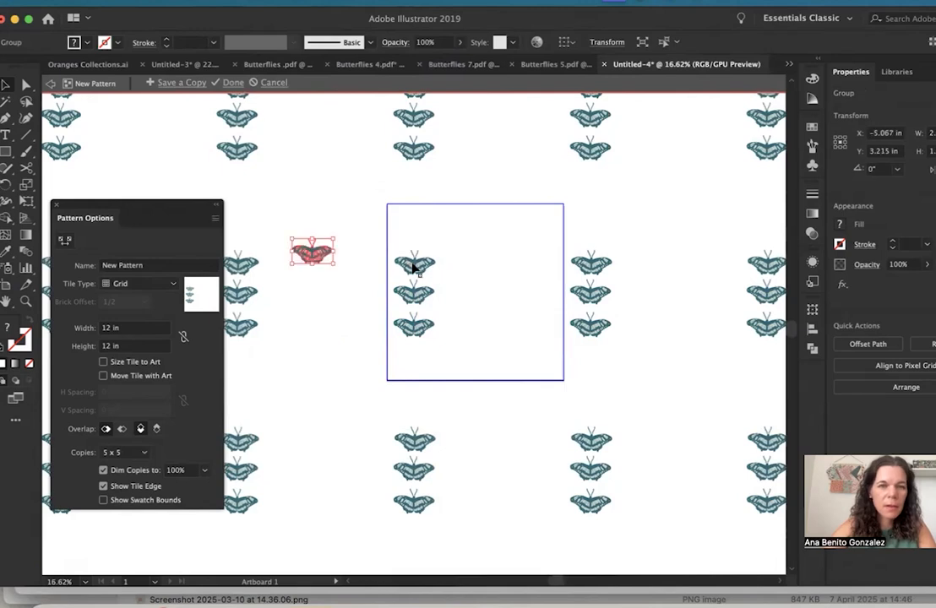
pyautogui.moveTo(309, 251); pyautogui.dragTo(413, 237)
pyautogui.click(415, 326)
pyautogui.moveTo(418, 328); pyautogui.dragTo(421, 373)
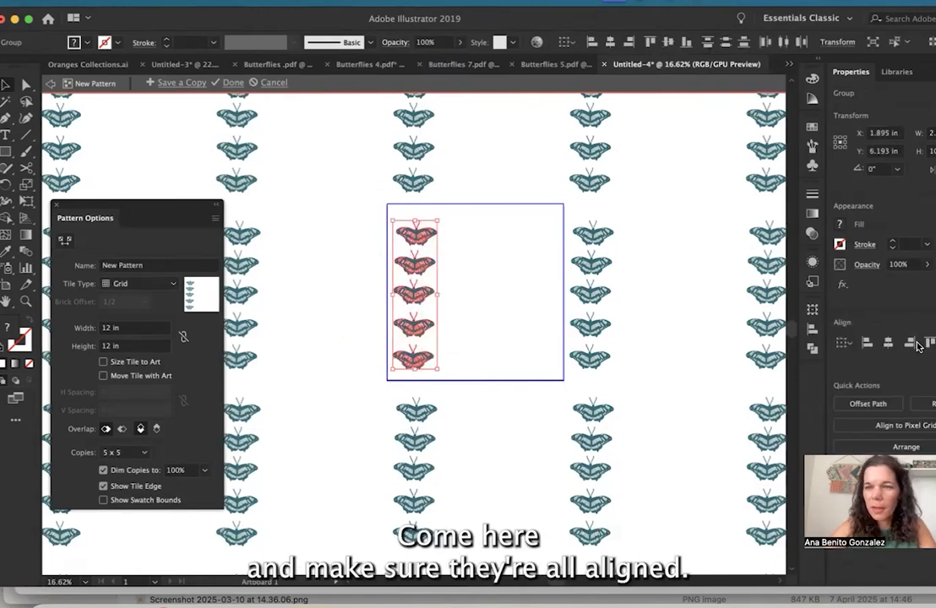
pyautogui.click(888, 343)
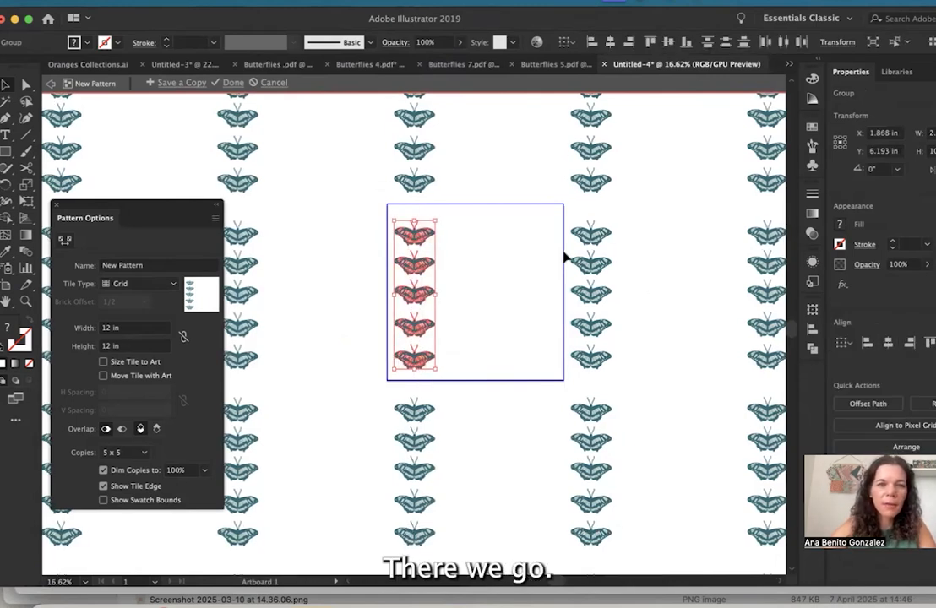
pyautogui.click(490, 263)
# Add a sixth butterfly below the column, overlapping the tile's lower edge, and select all six butterflies.
pyautogui.click(415, 240)
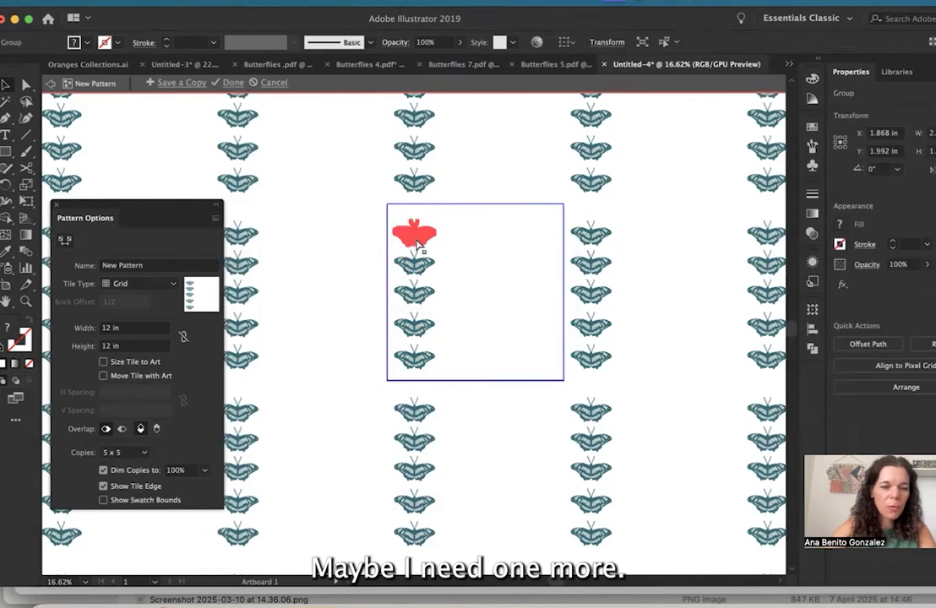
pyautogui.moveTo(416, 243); pyautogui.dragTo(422, 390)
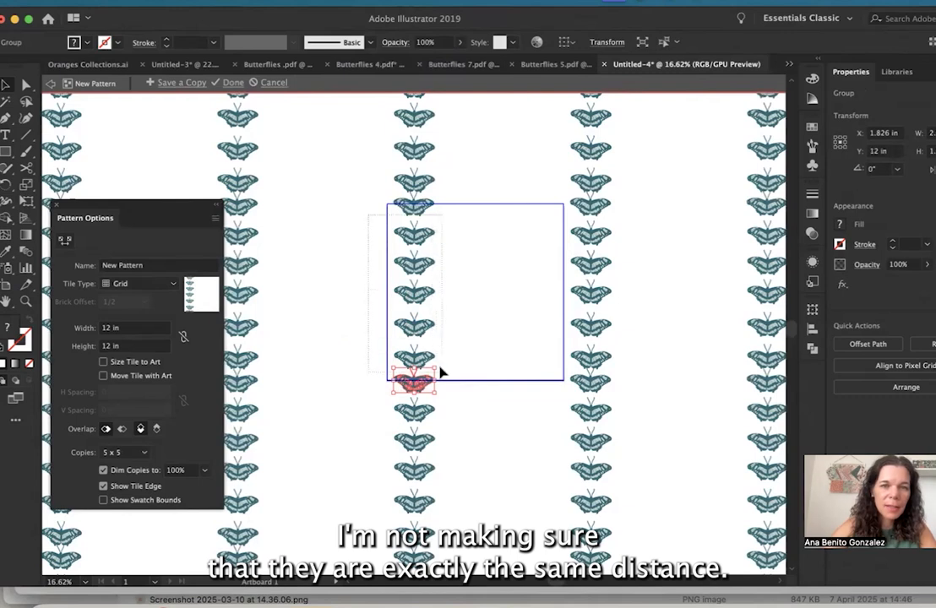
pyautogui.press('super+a')
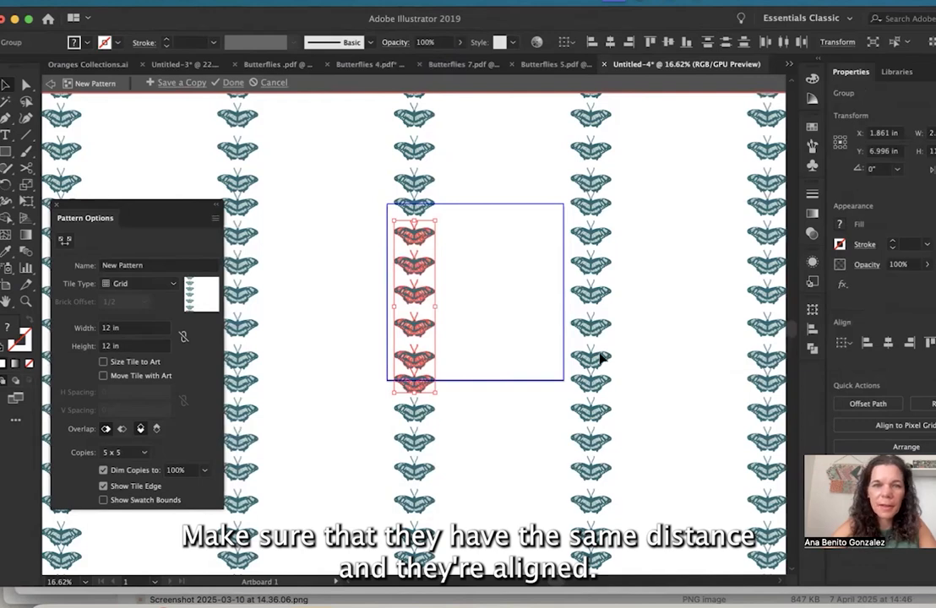
# Move the fifth butterfly in the column slightly upward to adjust its spacing.
pyautogui.click(494, 335)
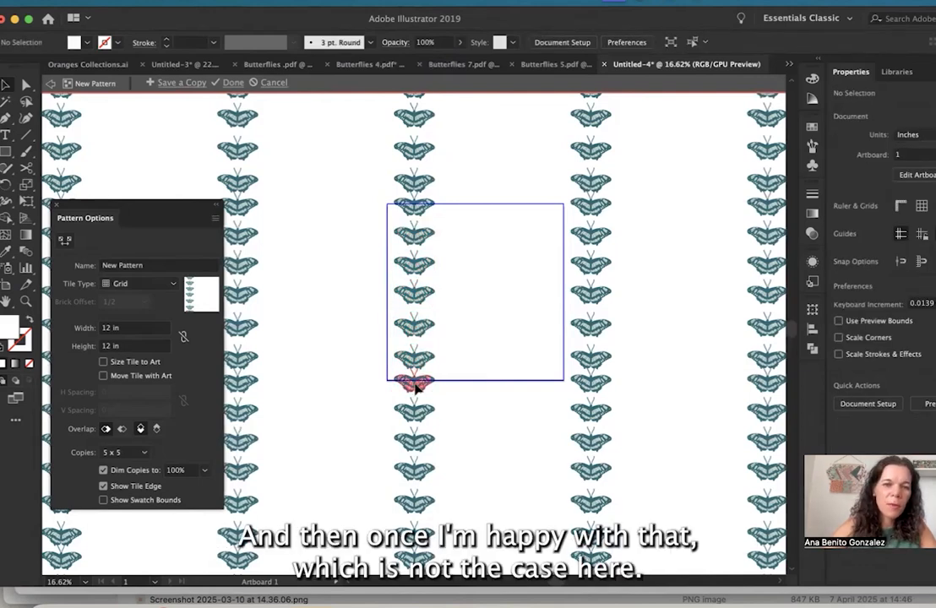
pyautogui.moveTo(416, 386); pyautogui.dragTo(418, 361)
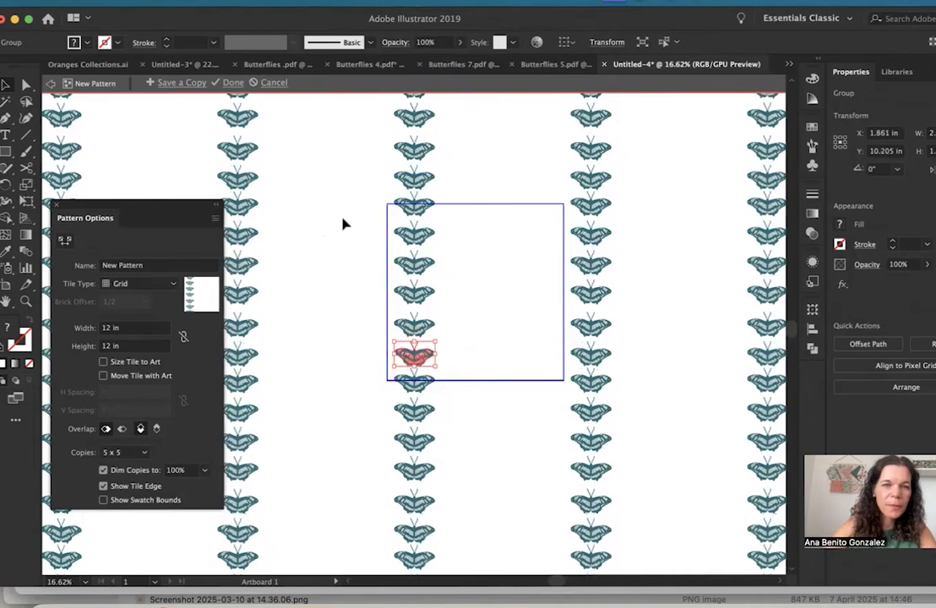
# Duplicate the column of six butterflies three times side by side across the tile, with the last copy overlapping the tile's side edge.
pyautogui.moveTo(437, 280); pyautogui.dragTo(451, 392)
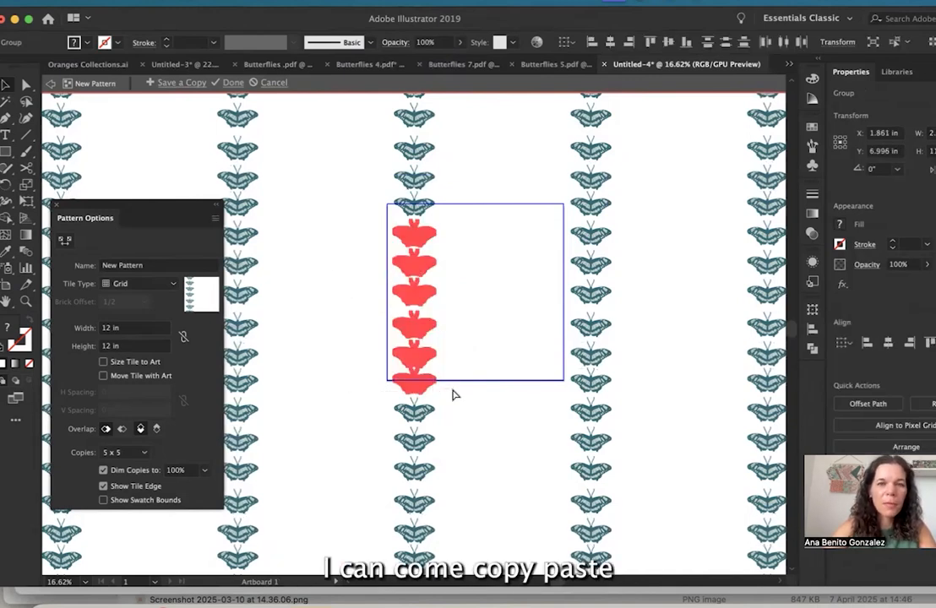
pyautogui.press('super+v')
pyautogui.moveTo(418, 287); pyautogui.dragTo(505, 240)
pyautogui.press('super+c')
pyautogui.press('super+c')
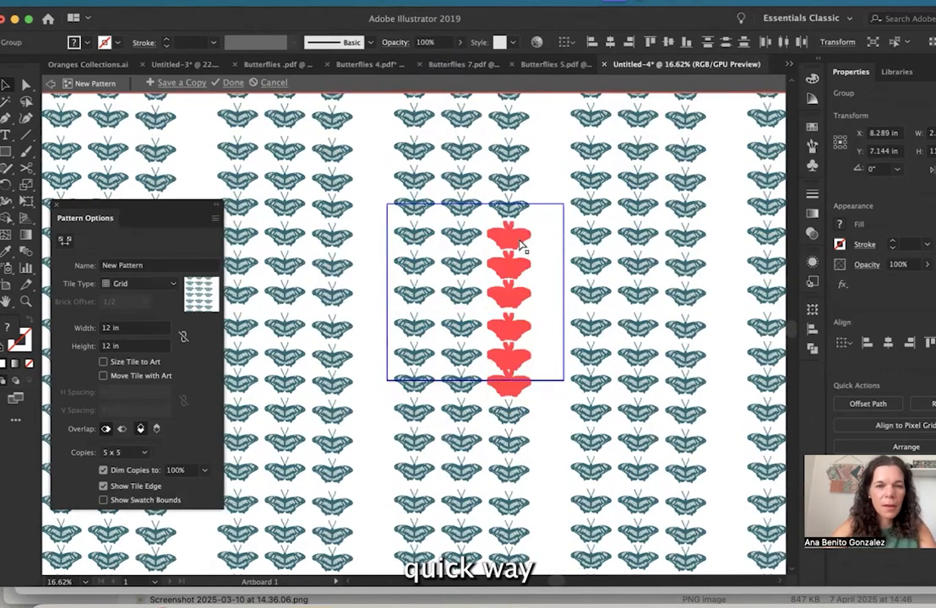
pyautogui.press('super+v')
pyautogui.moveTo(411, 255); pyautogui.dragTo(547, 239)
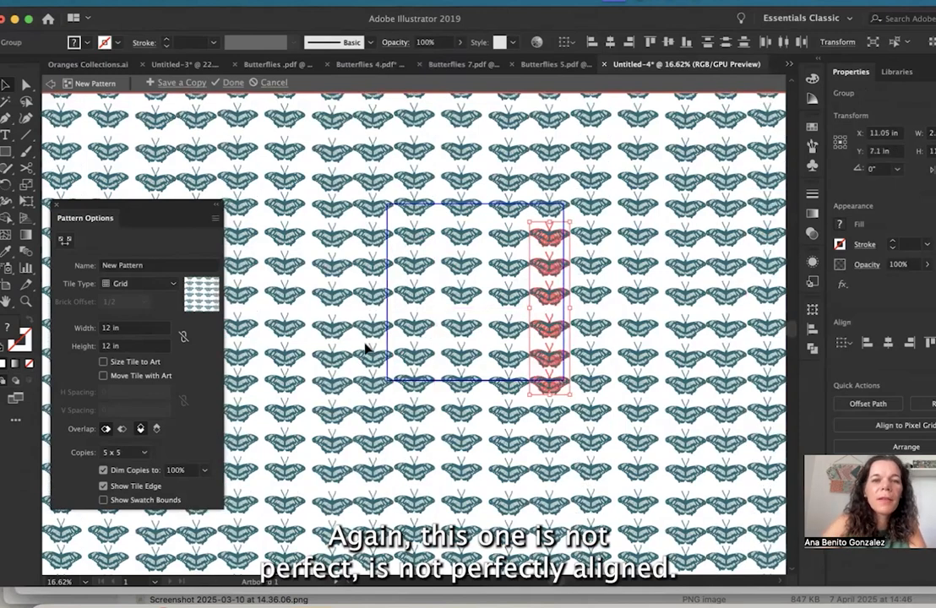
pyautogui.click(366, 317)
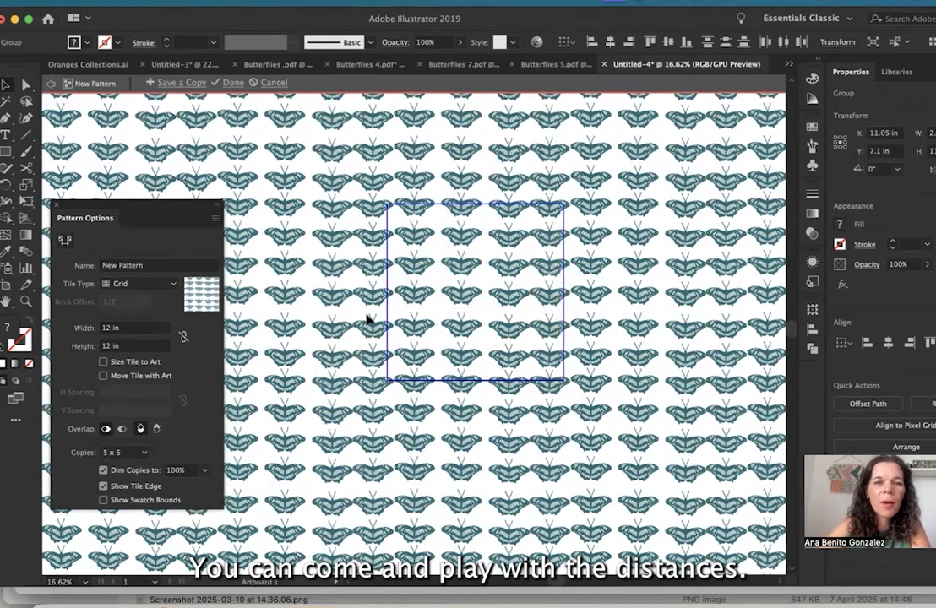
# Align the four butterflies of the tile's top row into a straight horizontal line and fine-tune the position of the third one.
pyautogui.click(553, 239)
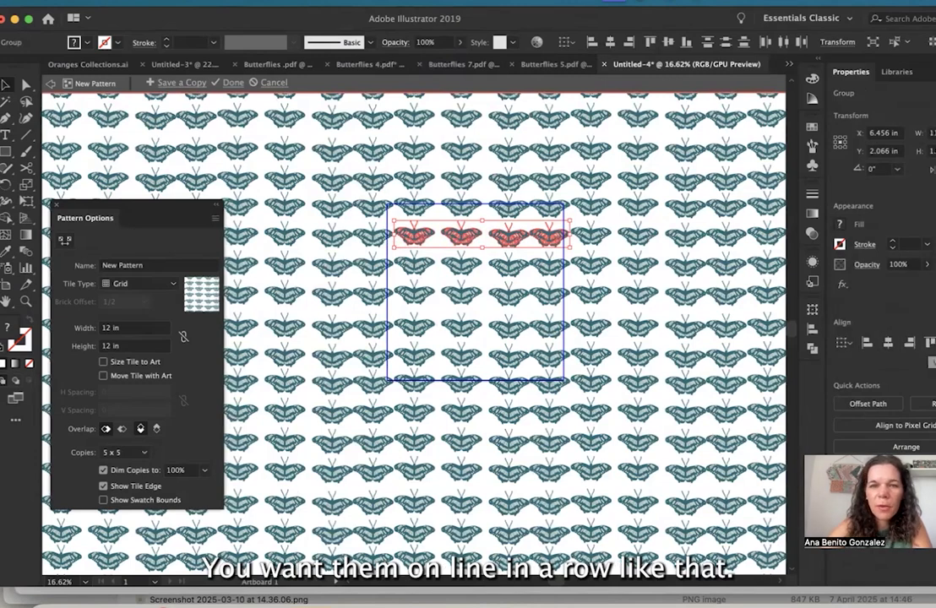
pyautogui.click(934, 342)
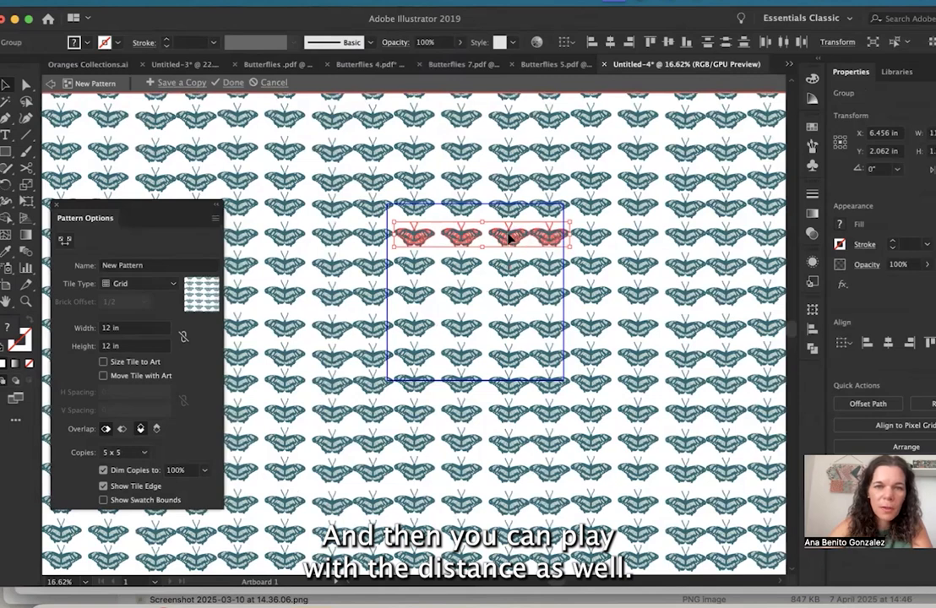
pyautogui.click(477, 268)
pyautogui.moveTo(507, 239); pyautogui.dragTo(498, 240)
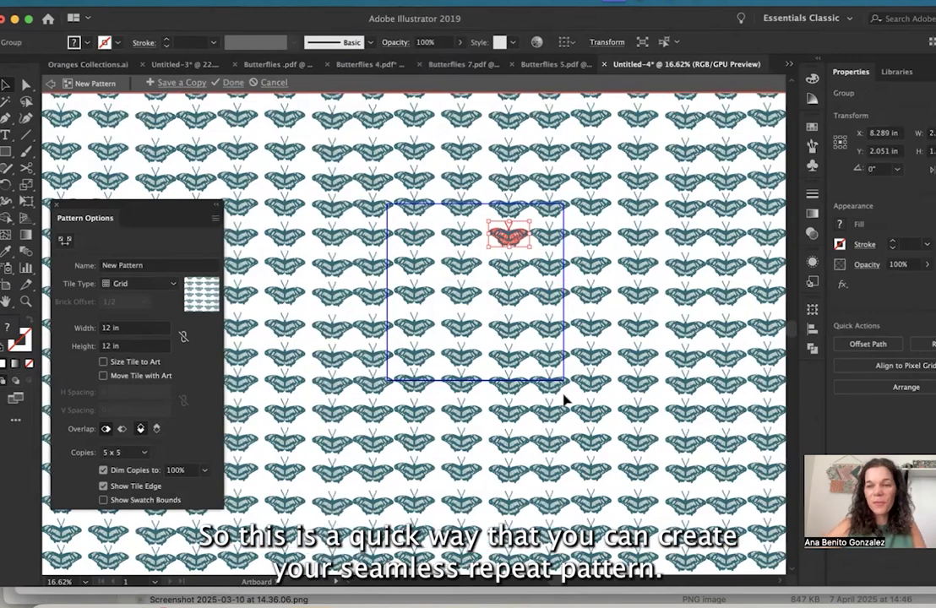